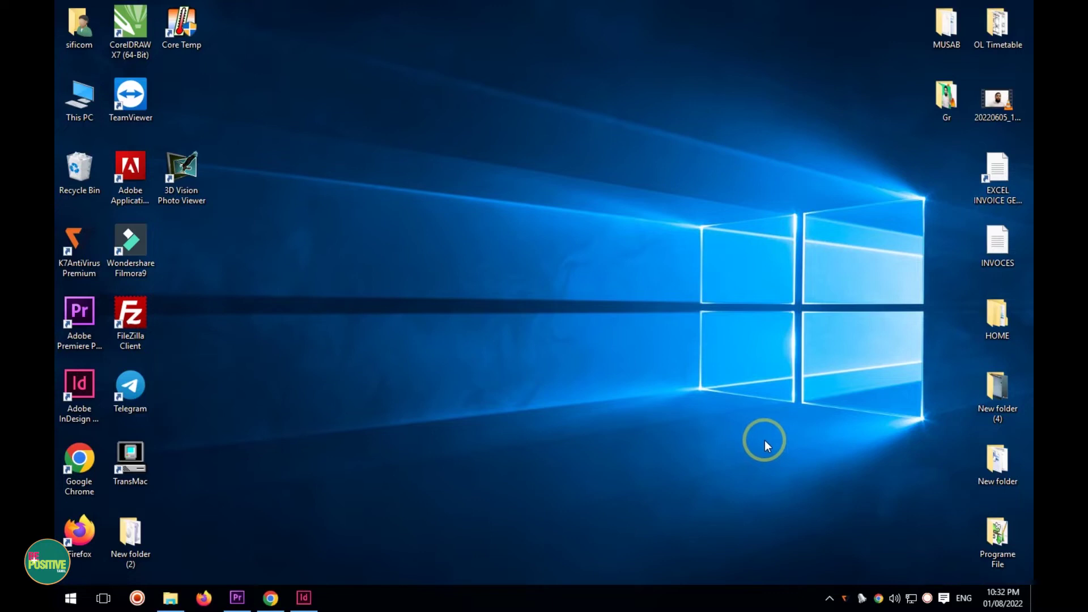
Restore the Chrome window from the taskbar, showing the Google new tab page
click(267, 596)
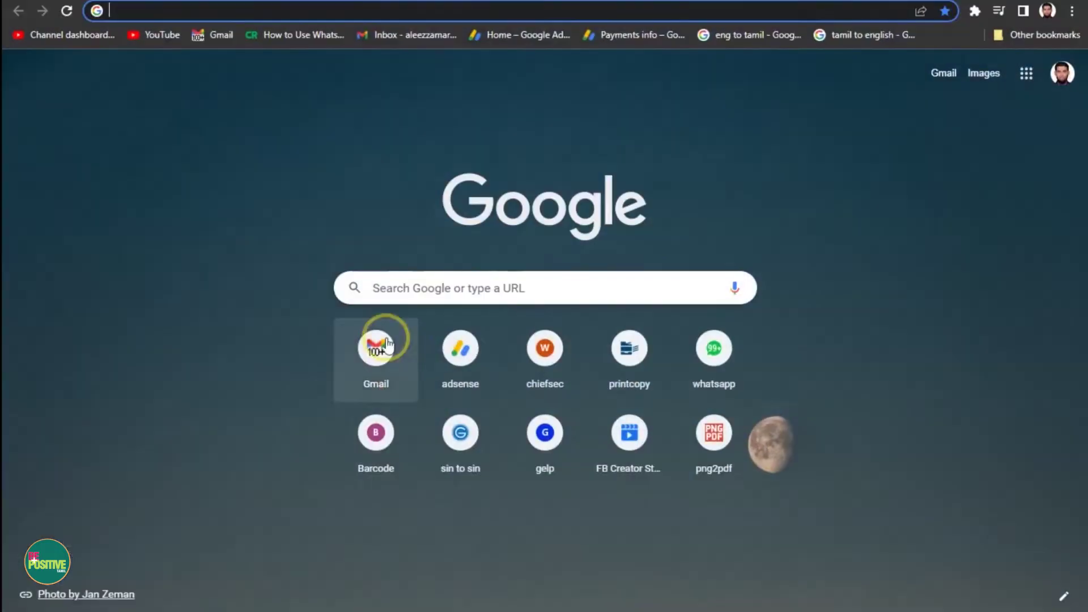
Go to doenets.lk and follow its Online Applications (School Exams) card to onlineexams.gov.lk
click(167, 12)
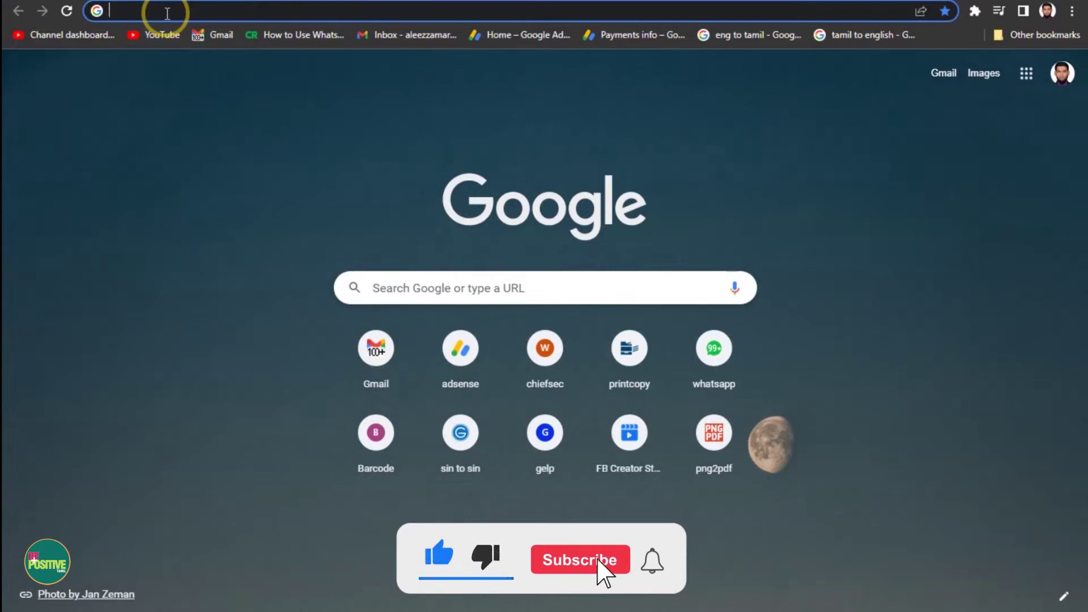
text(doe)
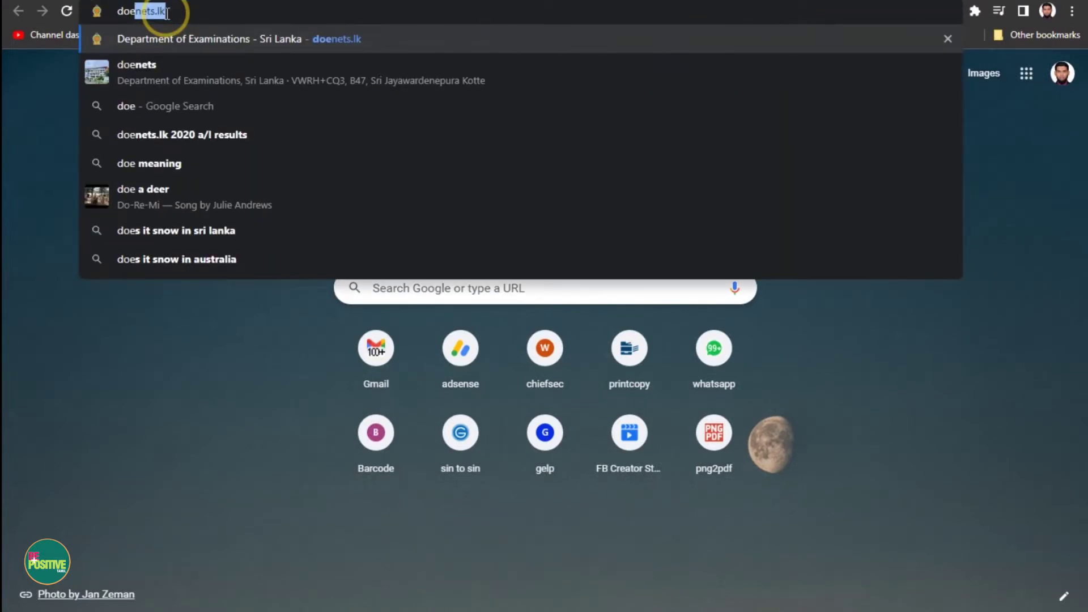
key(Return)
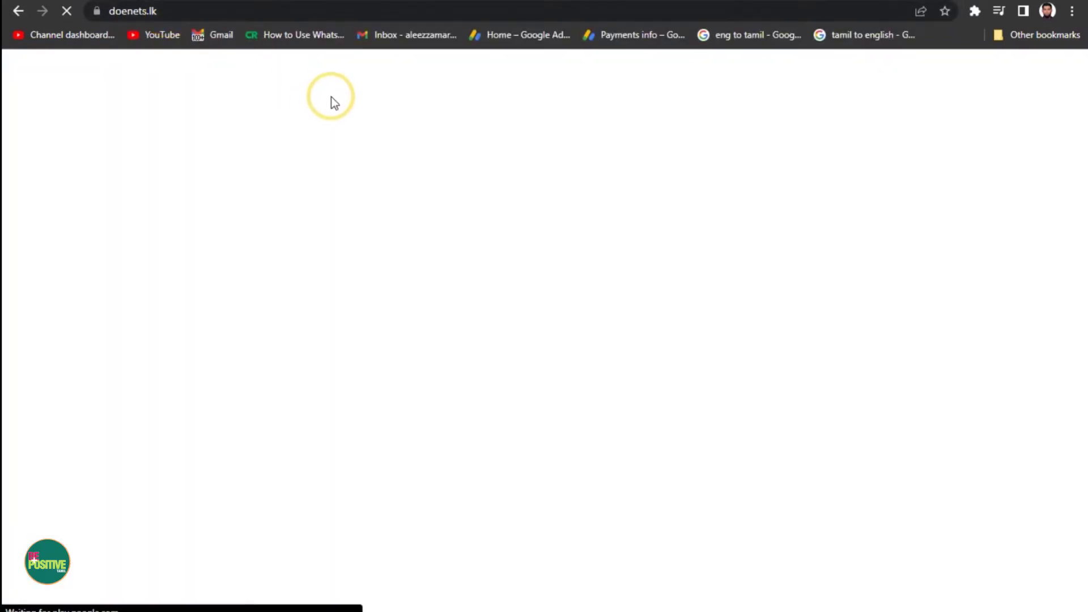
scroll(338, 108, down, 3)
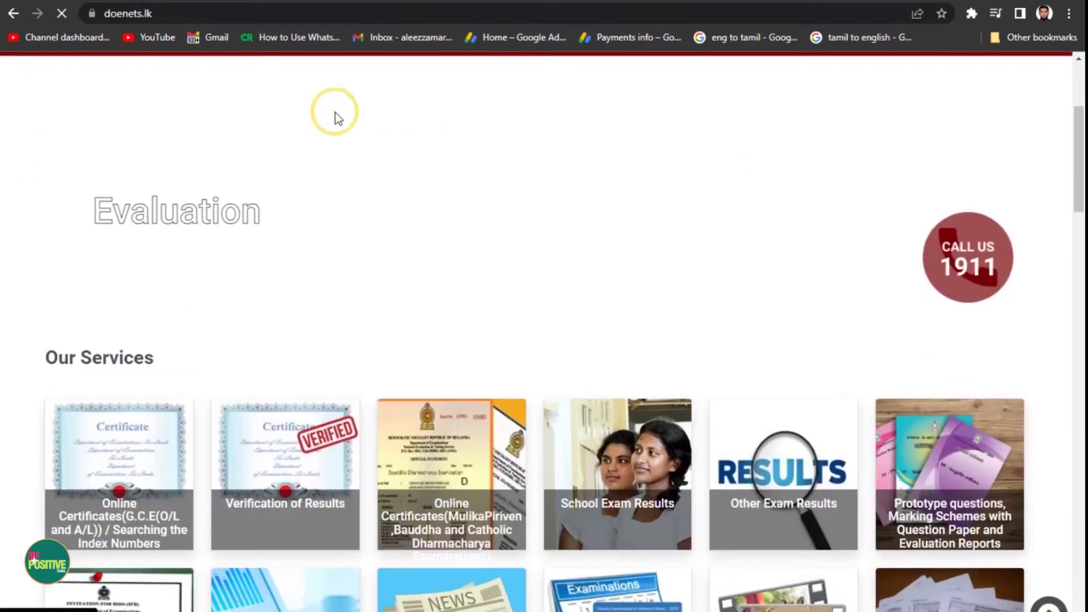
scroll(337, 114, down, 7)
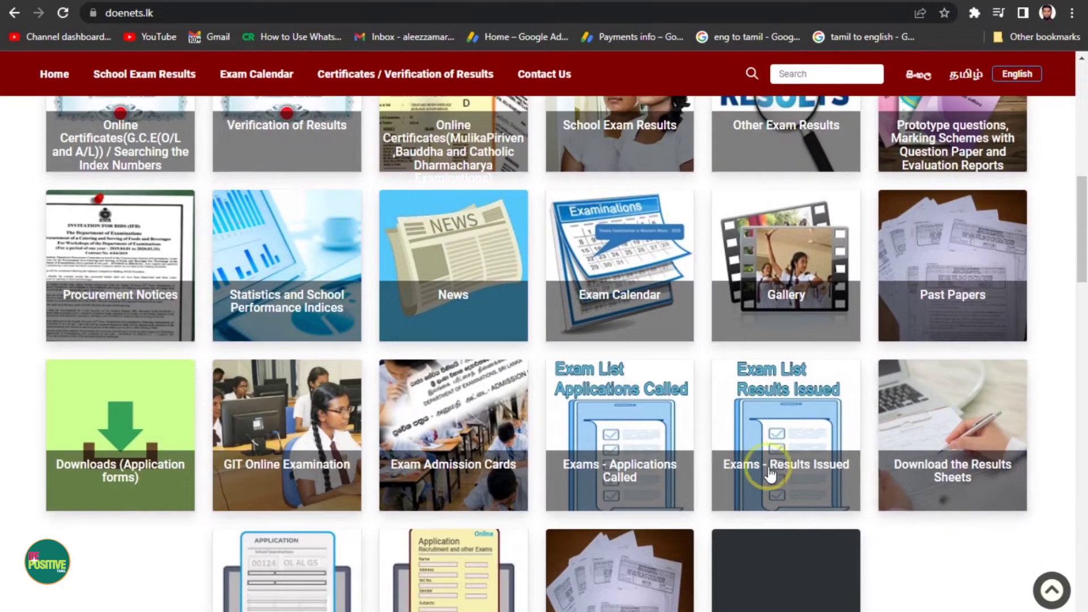
scroll(1015, 442, down, 3)
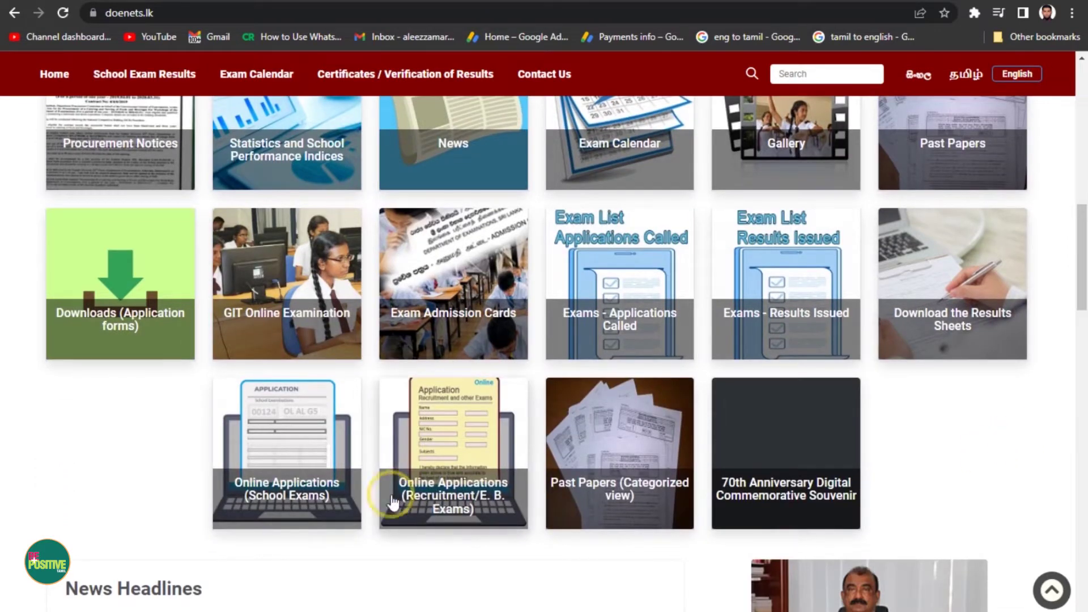
click(296, 497)
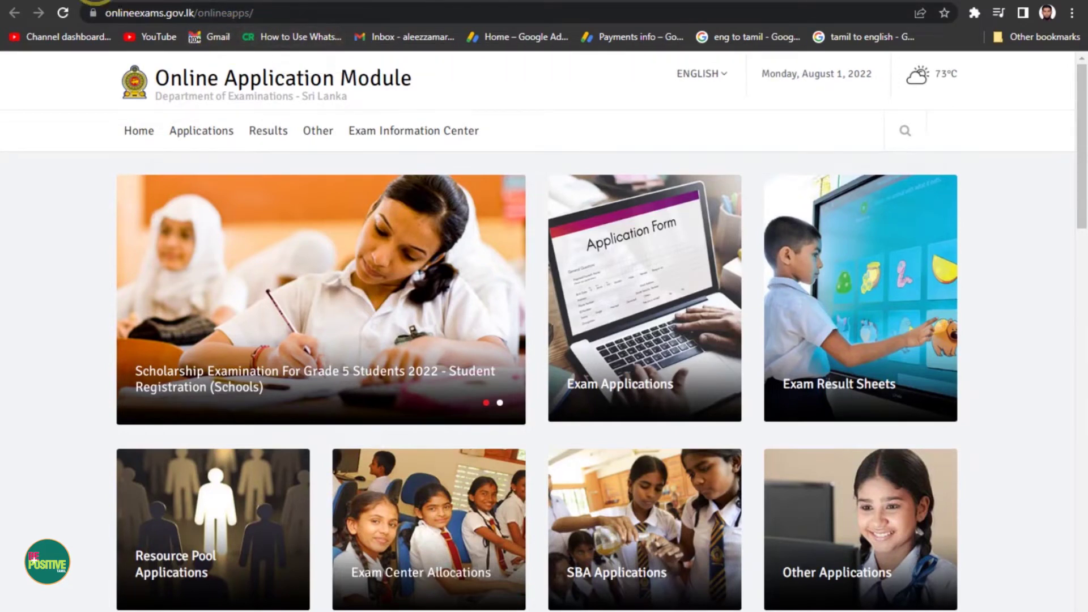
Switch the banner to the A/L 2022 slide and open its Online Application Calling link
click(321, 12)
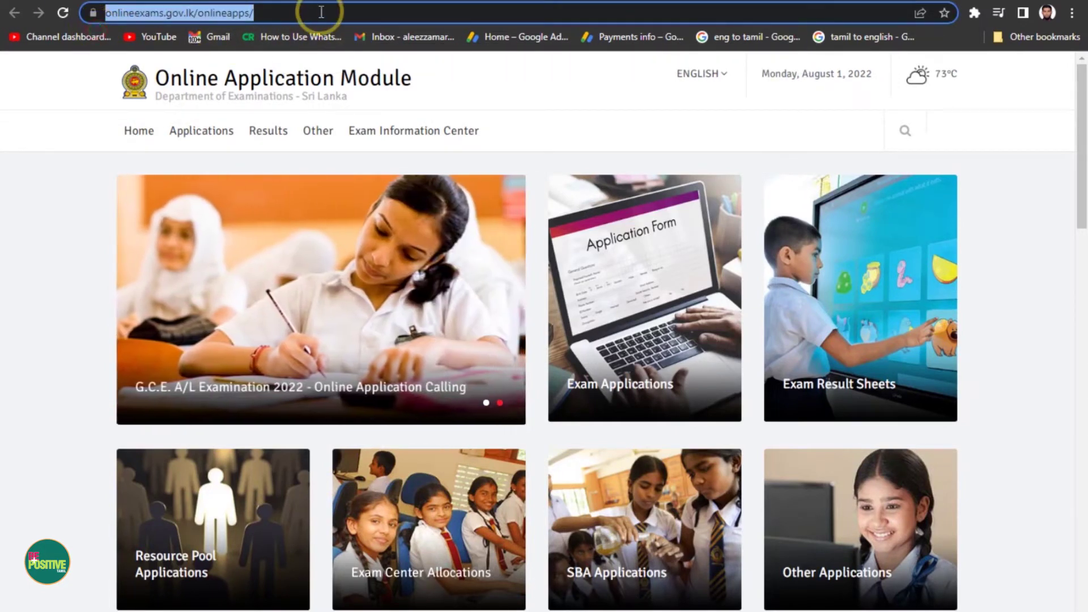
click(319, 12)
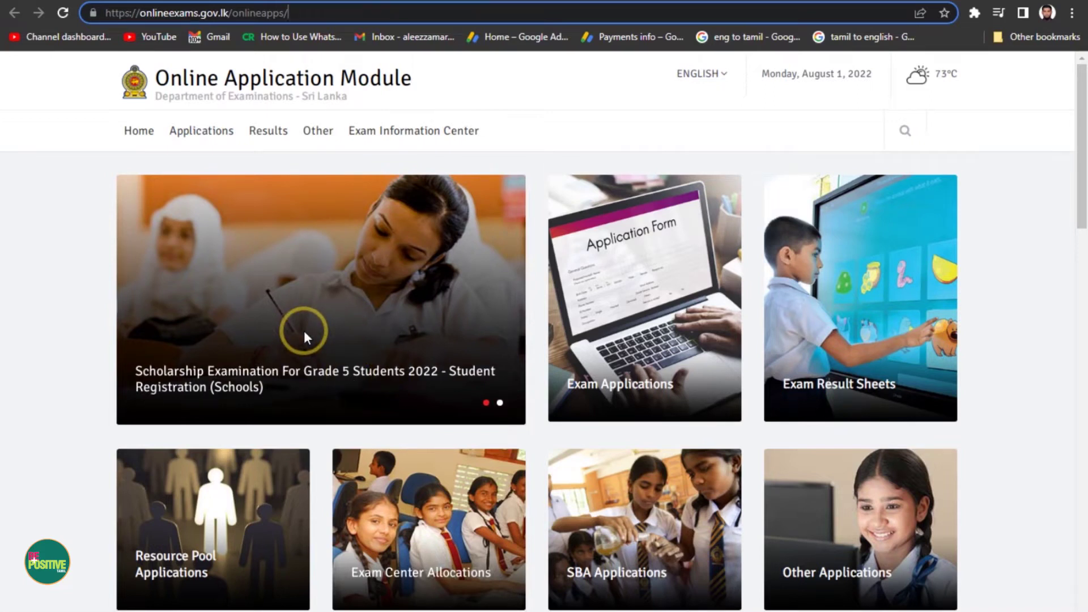
click(501, 403)
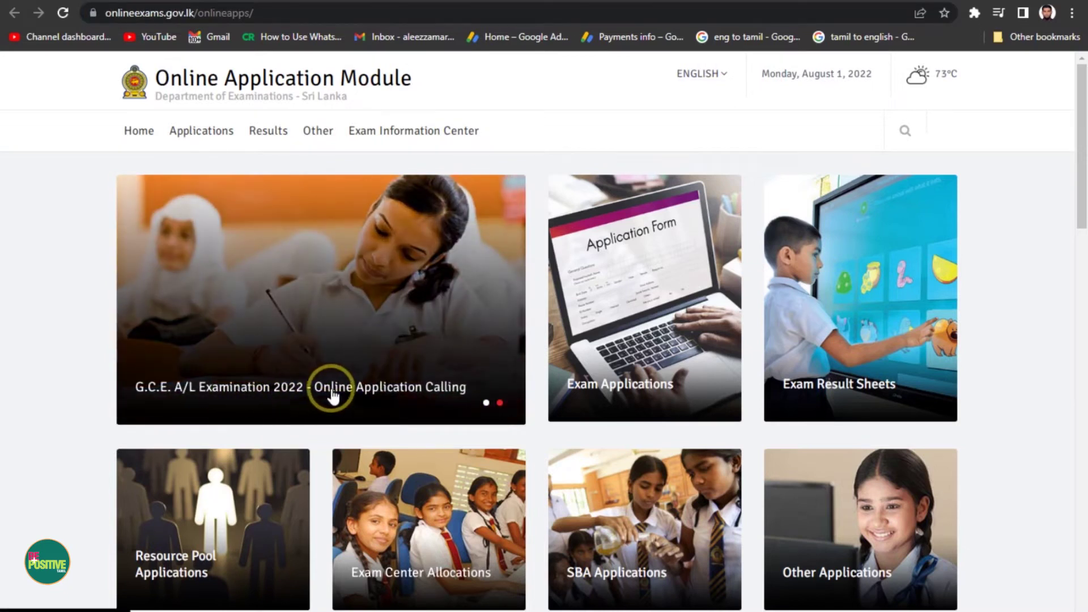
click(333, 397)
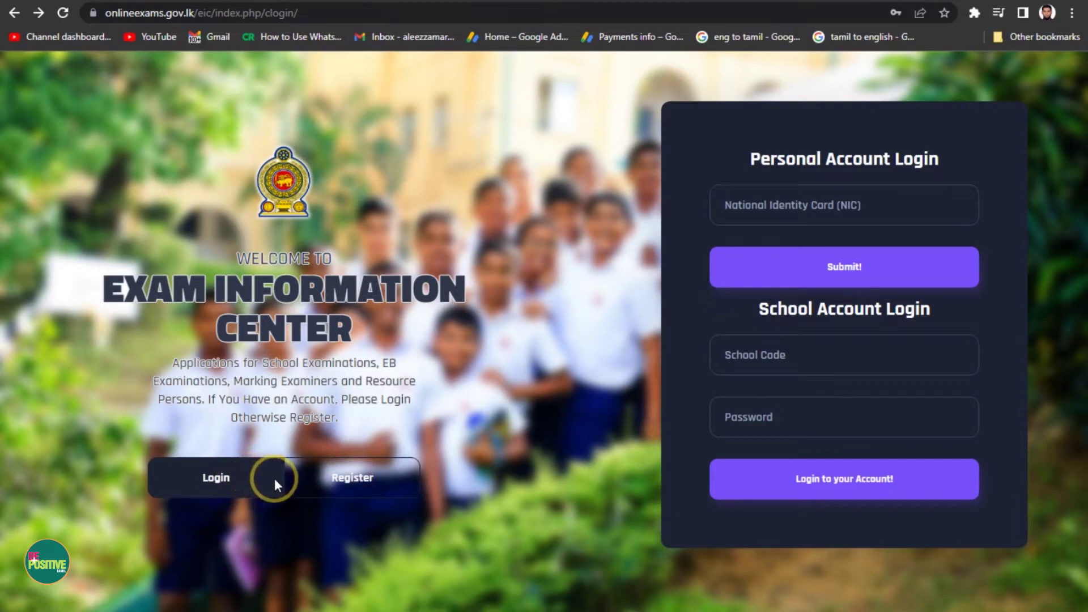
click(803, 205)
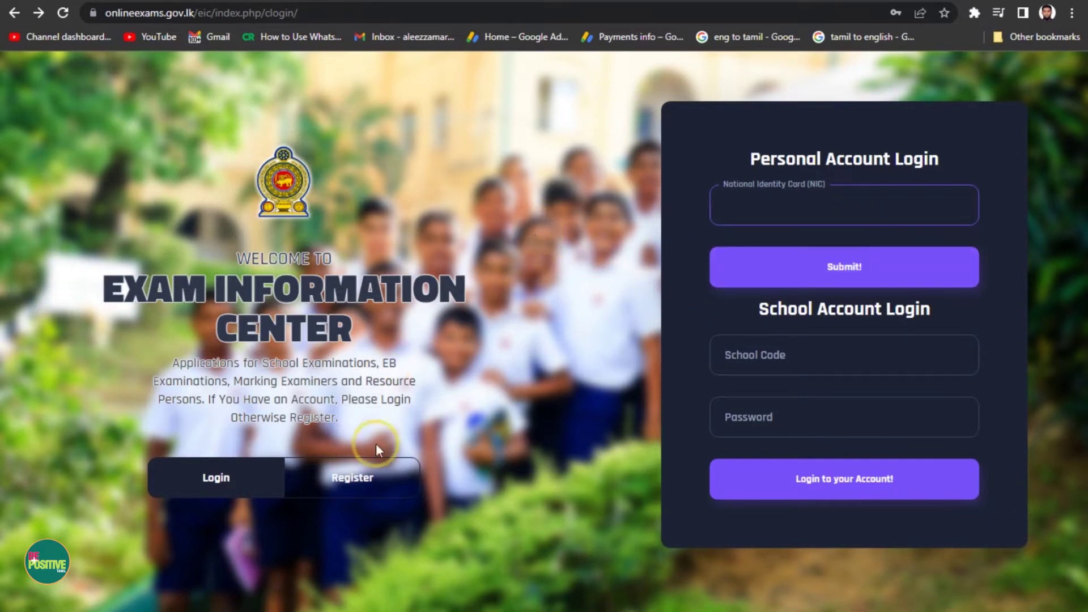
click(374, 473)
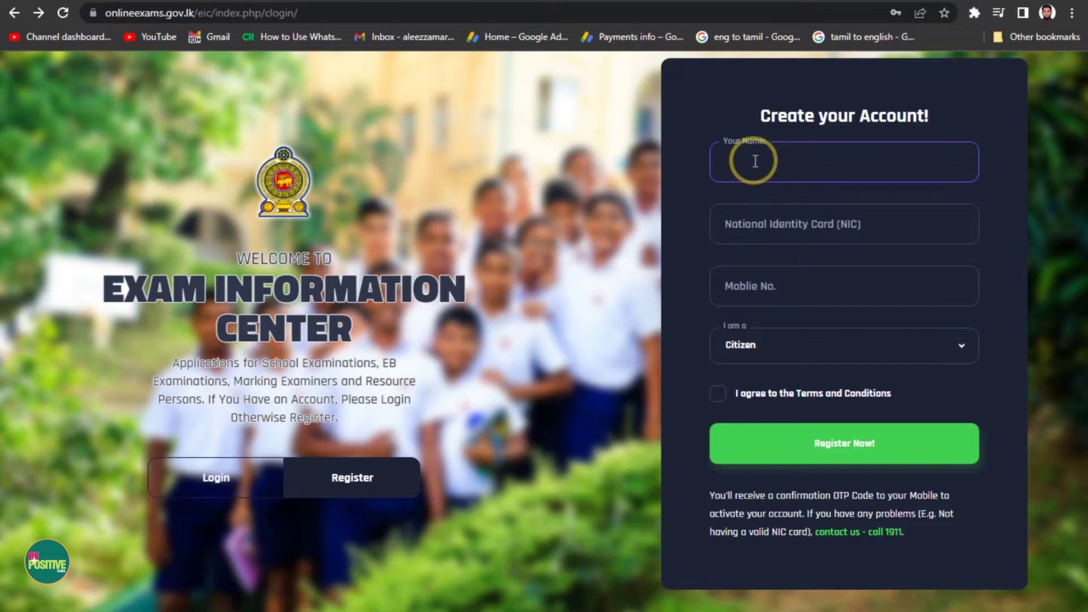
click(765, 226)
click(773, 287)
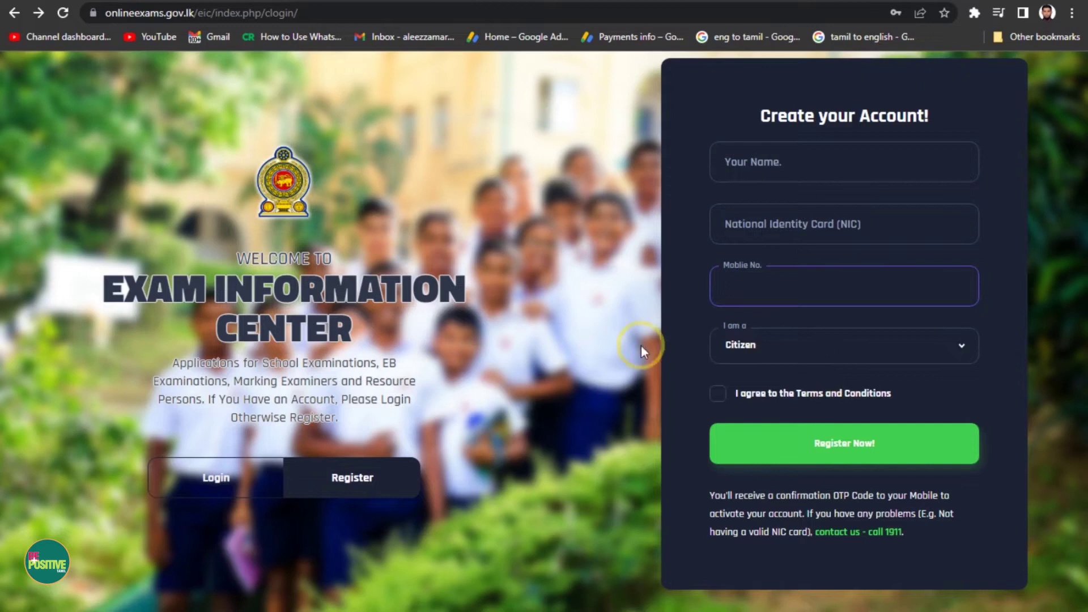
click(228, 476)
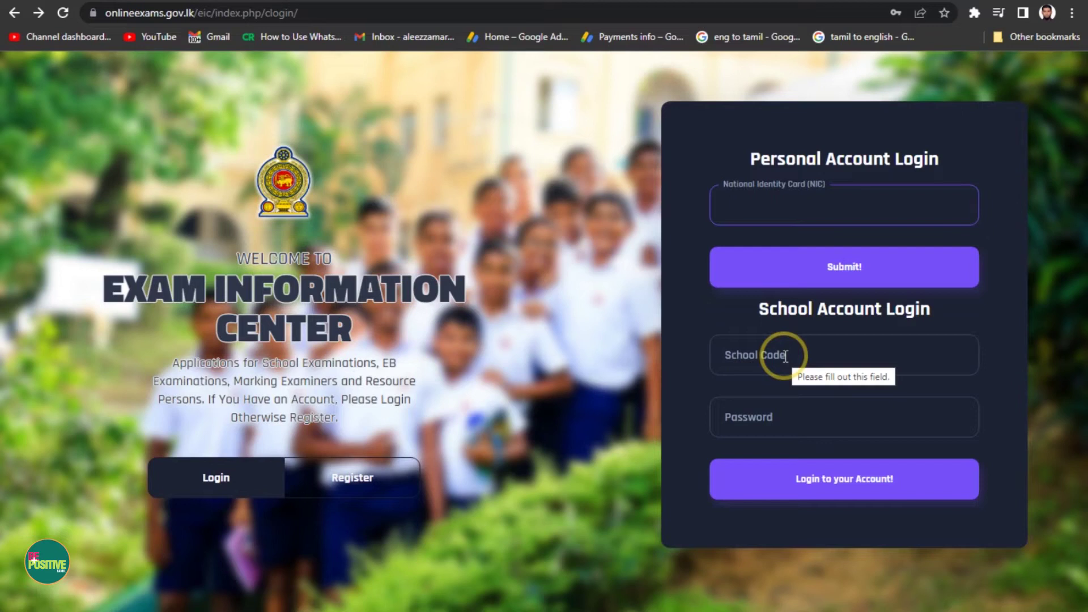
Log in to the school account using Chrome's saved school code and password
click(785, 355)
click(851, 414)
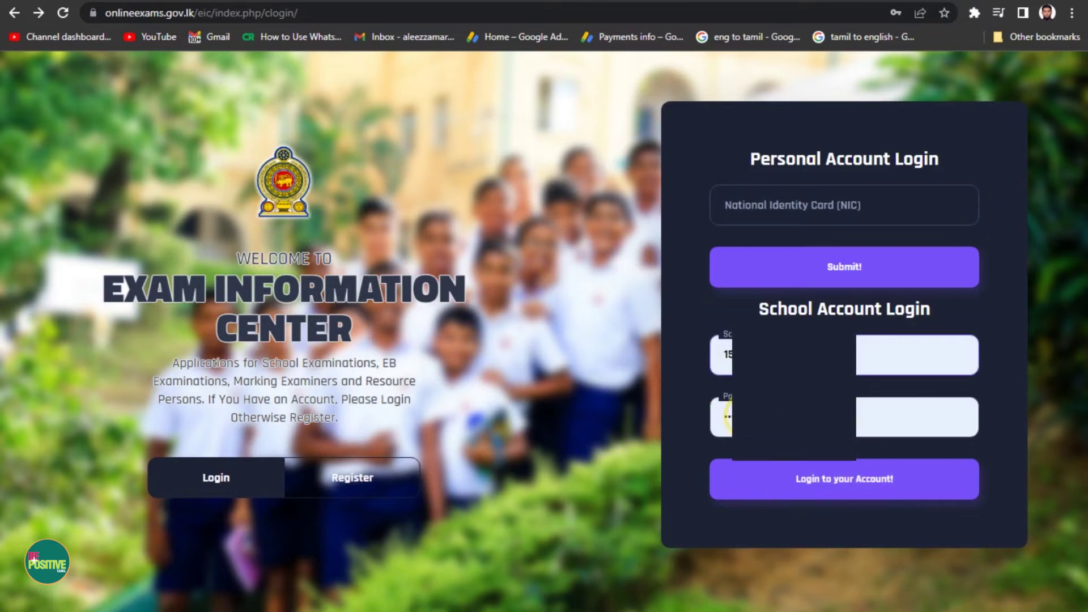
click(818, 482)
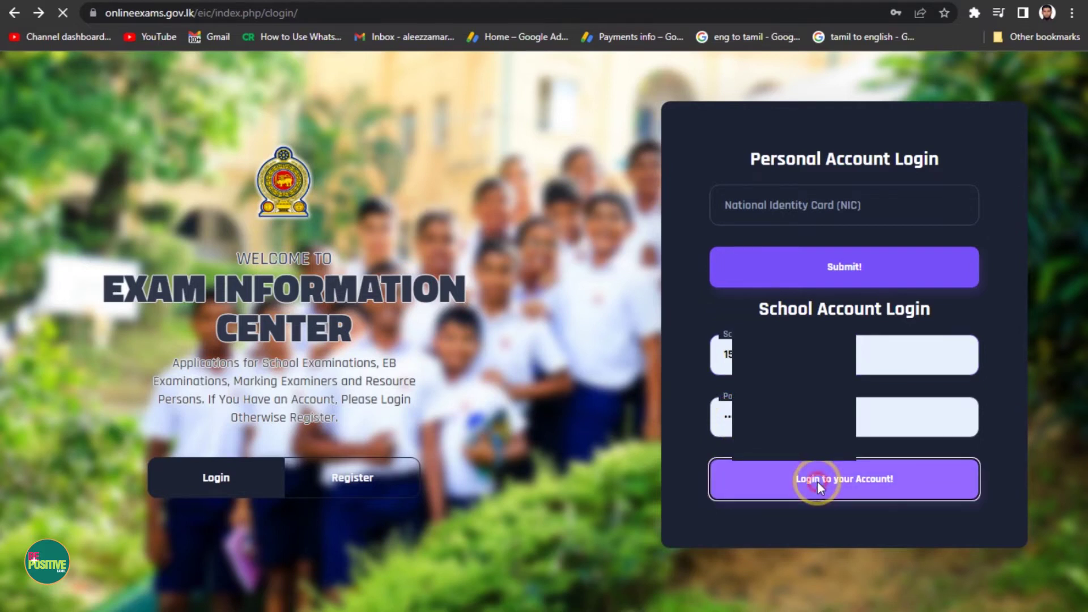
scroll(875, 479, down, 2)
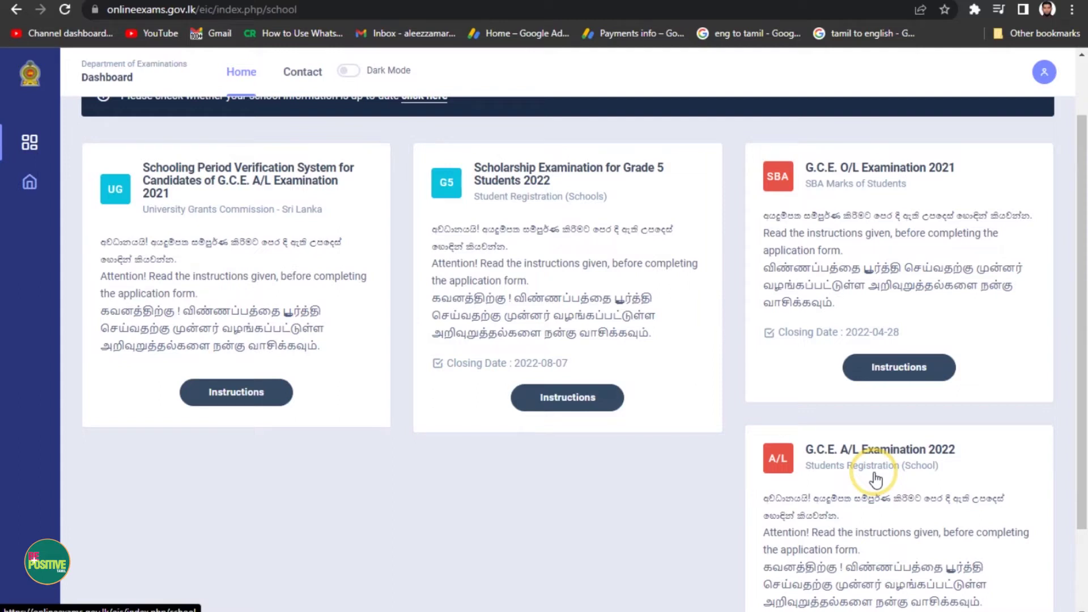
Find the G.C.E. A/L Examination 2022 Students Registration card and open its Instructions
click(875, 481)
scroll(980, 523, down, 3)
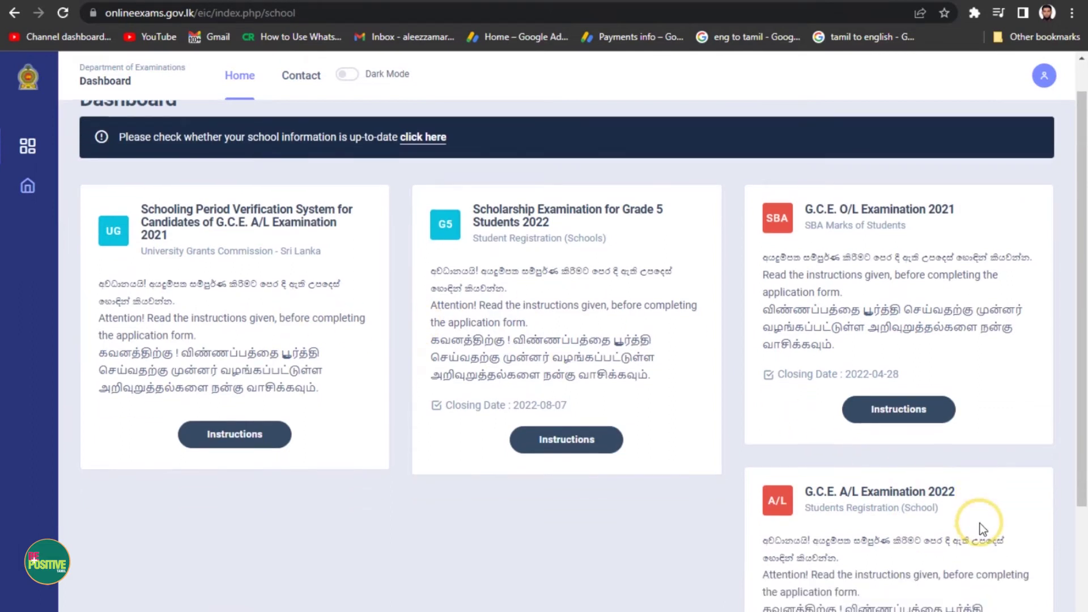
scroll(958, 519, up, 2)
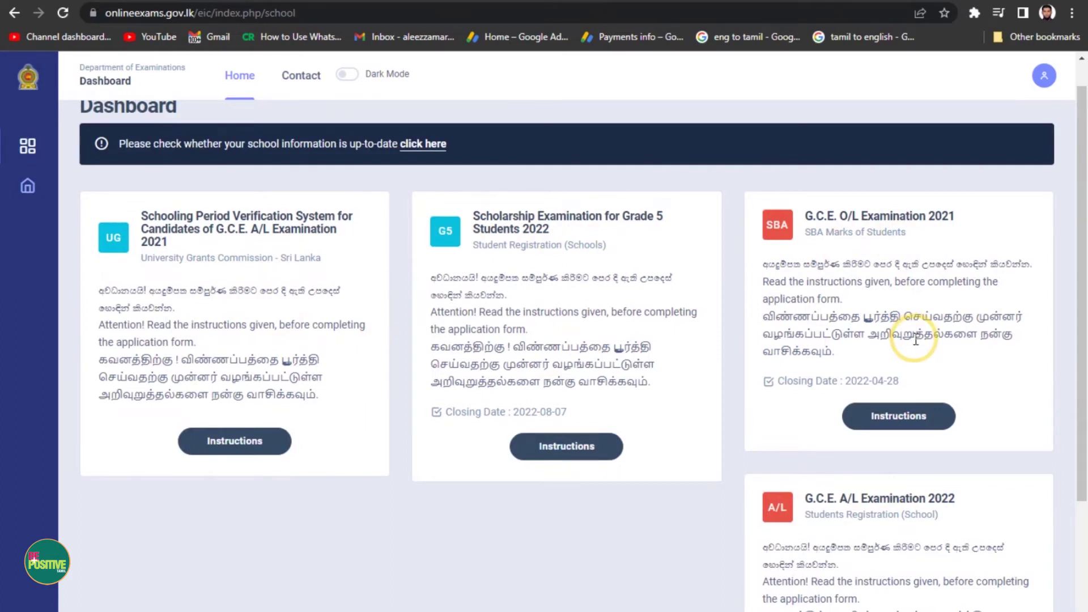
scroll(915, 340, down, 3)
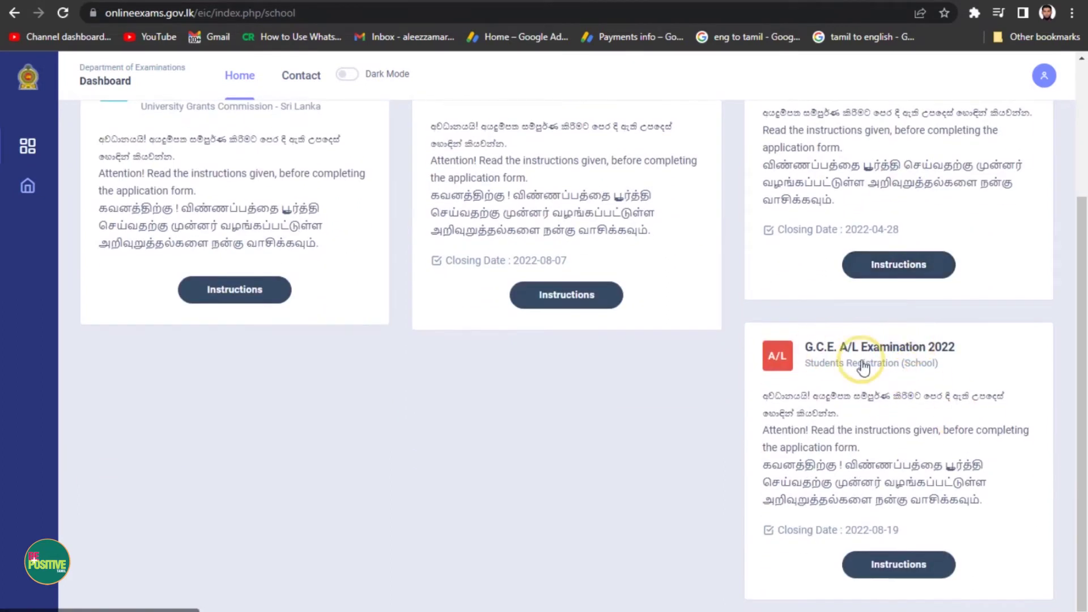
click(891, 570)
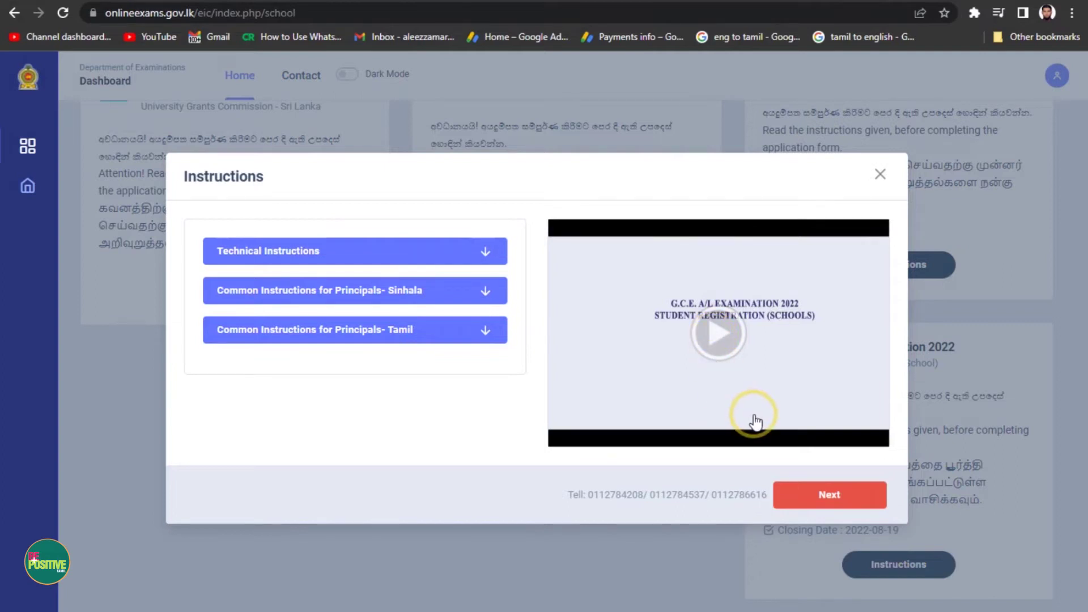
Continue past the instructions to the empty A/L 2022 Students Registration page
click(815, 496)
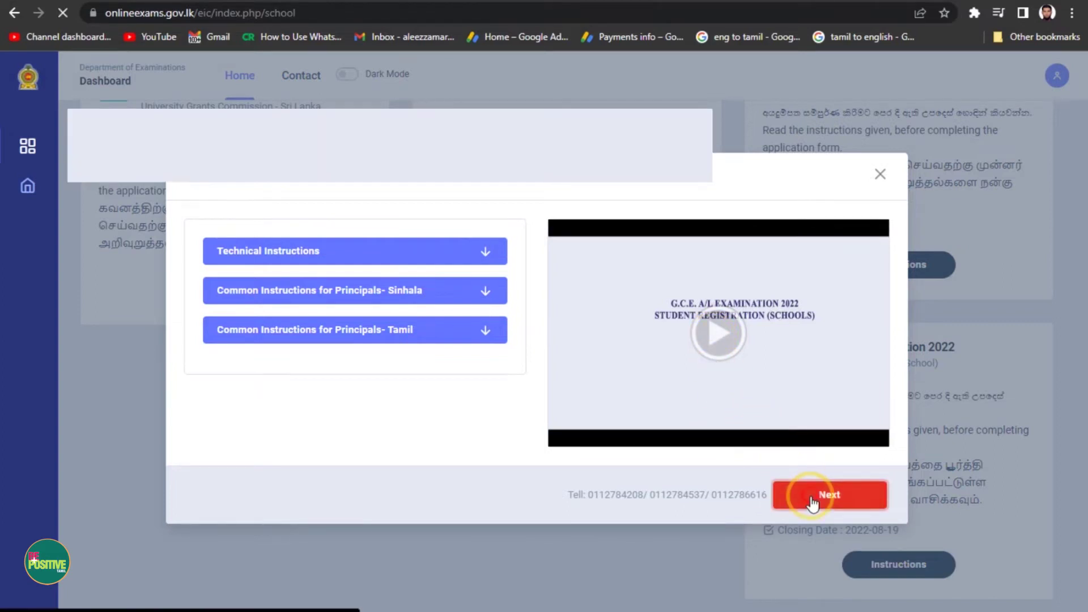
scroll(463, 325, down, 1)
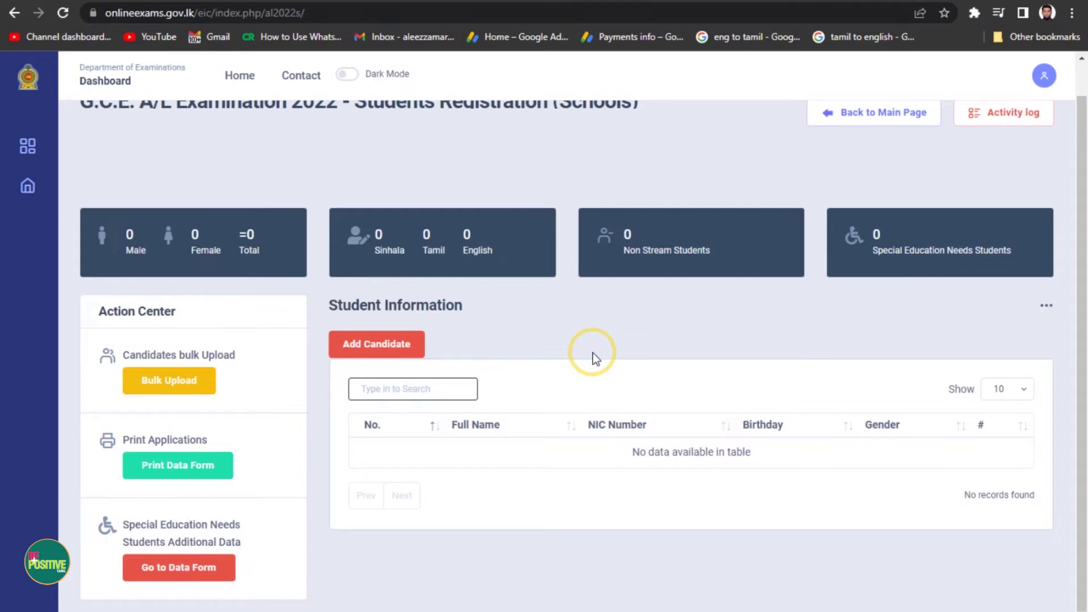
Open the Add New Candidate form under Student Information
scroll(367, 384, up, 1)
click(367, 383)
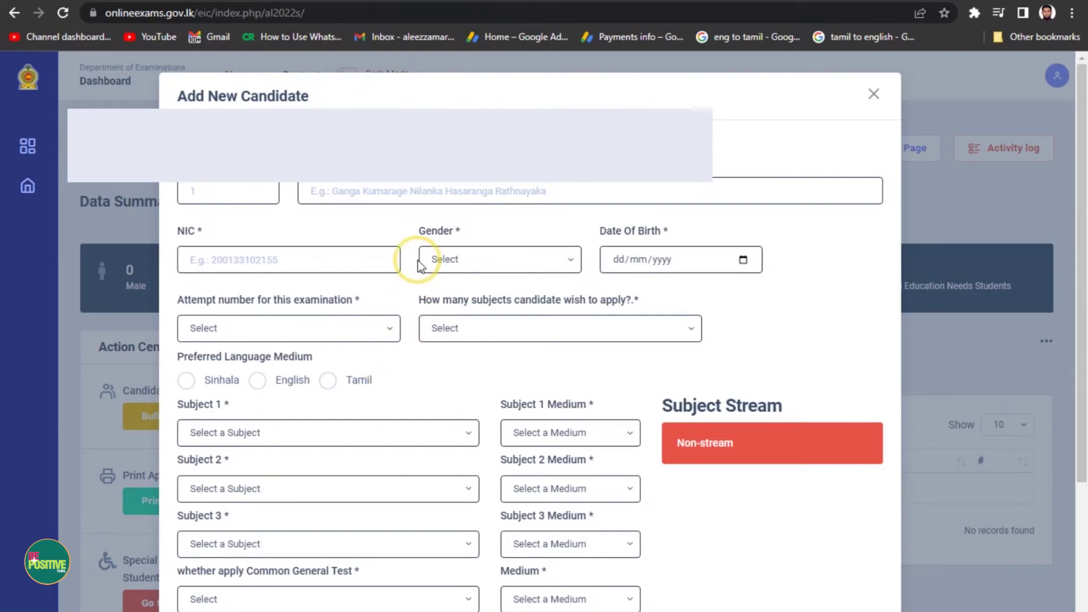
Enter 1 as the index number, review the candidate form, then close it unsaved
click(219, 188)
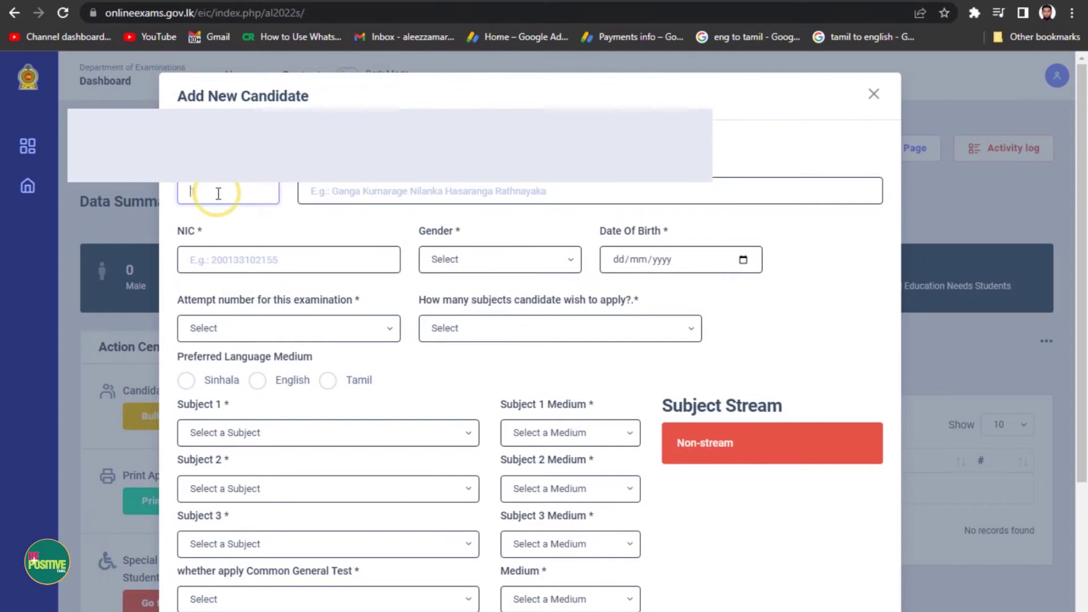
text(1)
scroll(256, 318, down, 2)
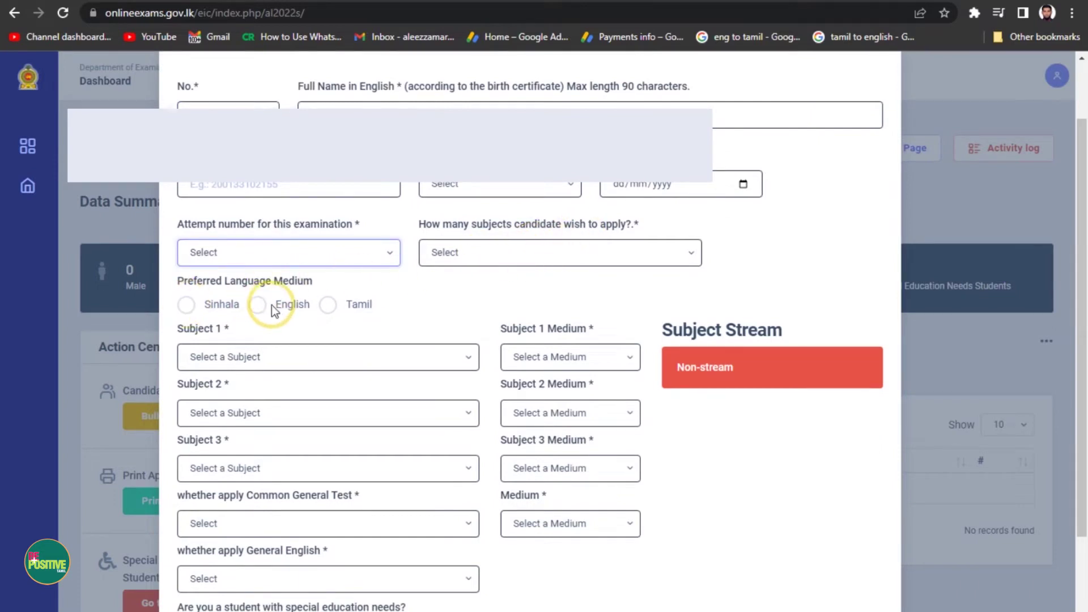
scroll(315, 323, down, 2)
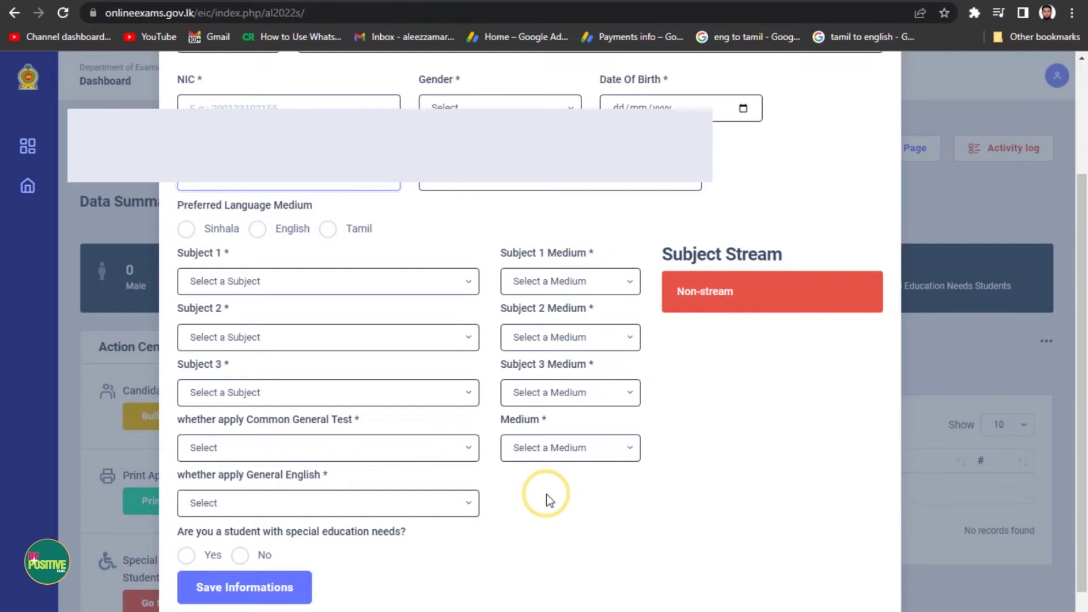
scroll(547, 495, up, 3)
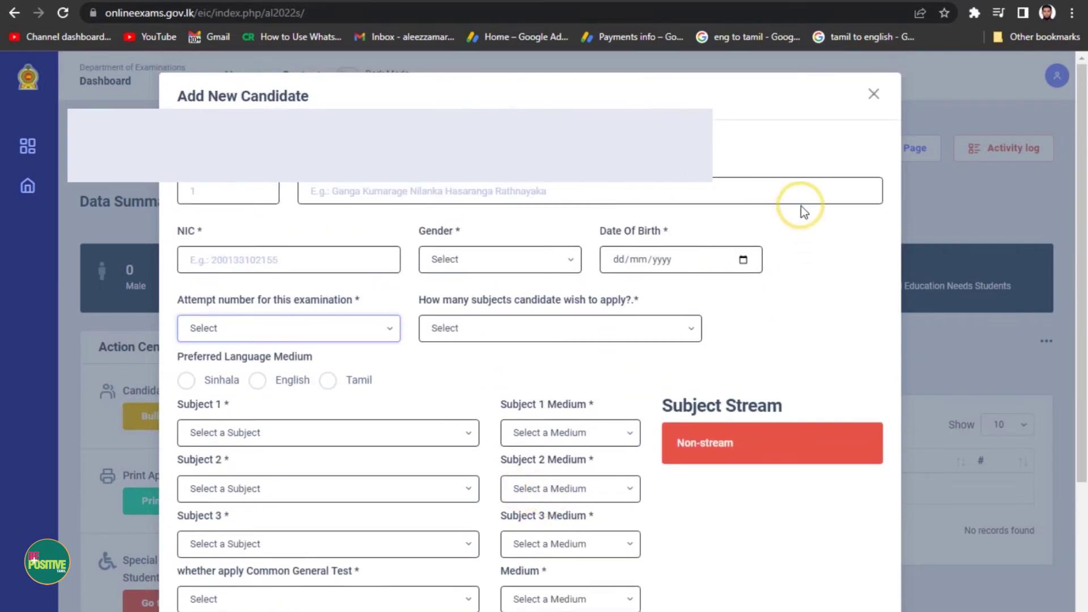
click(873, 93)
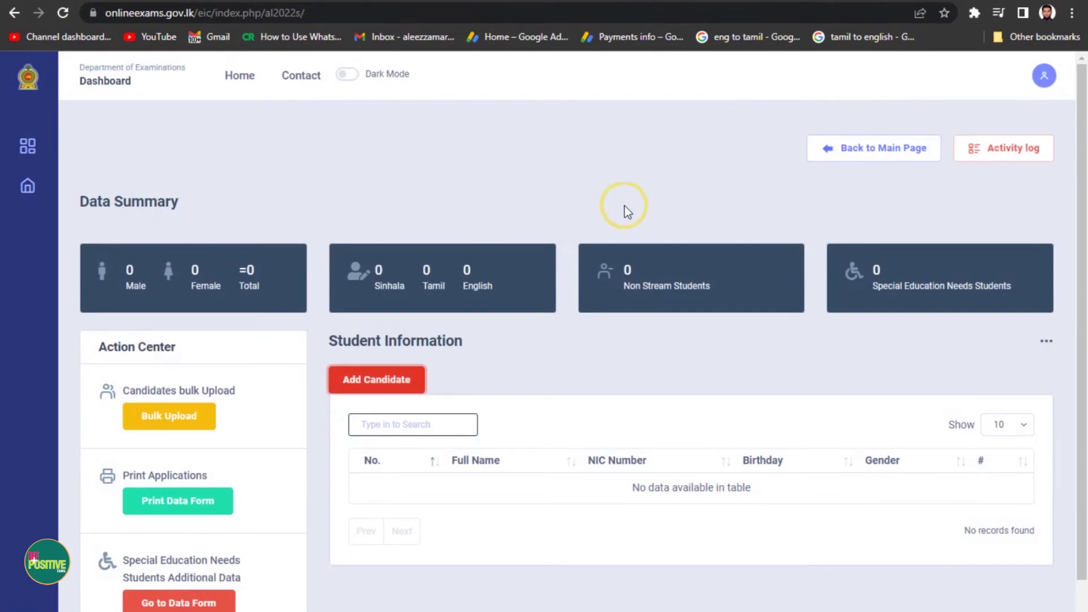
Open the Candidates Bulk Upload page from the Action Center
click(772, 176)
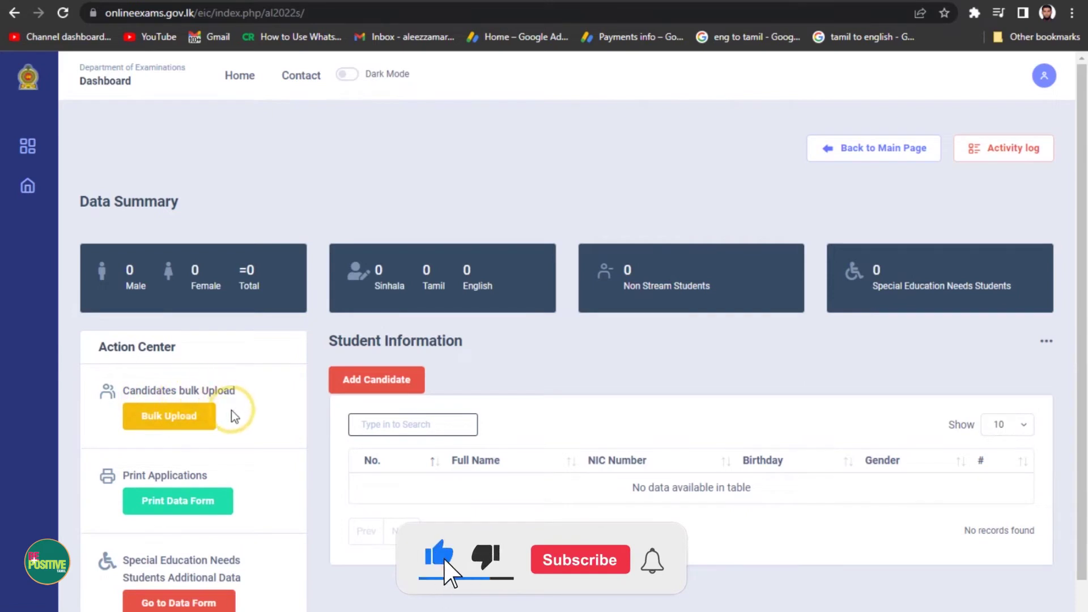
click(168, 420)
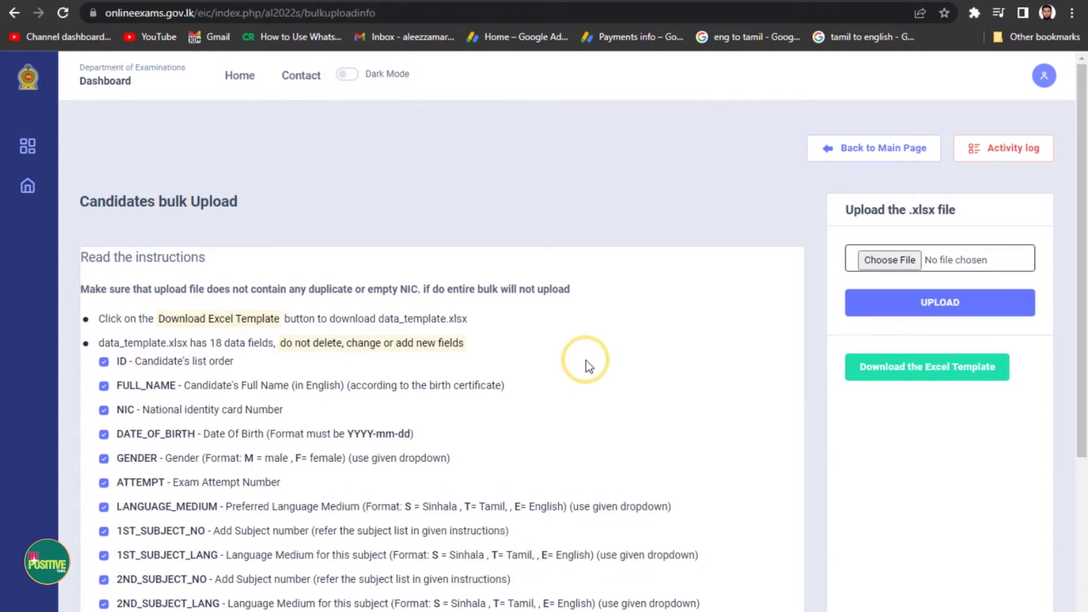
scroll(535, 332, down, 1)
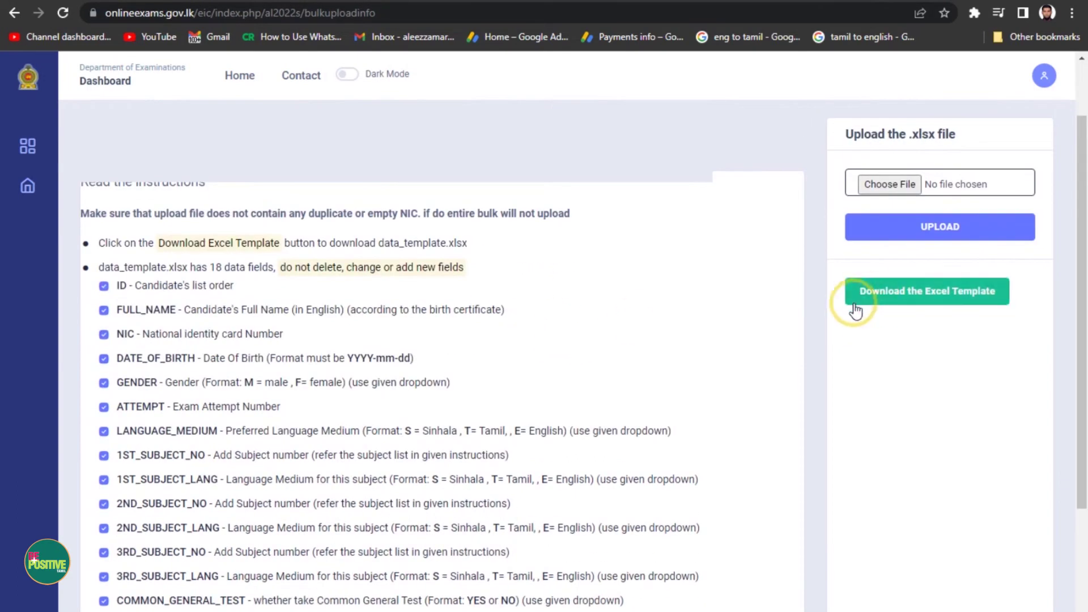
scroll(337, 301, down, 2)
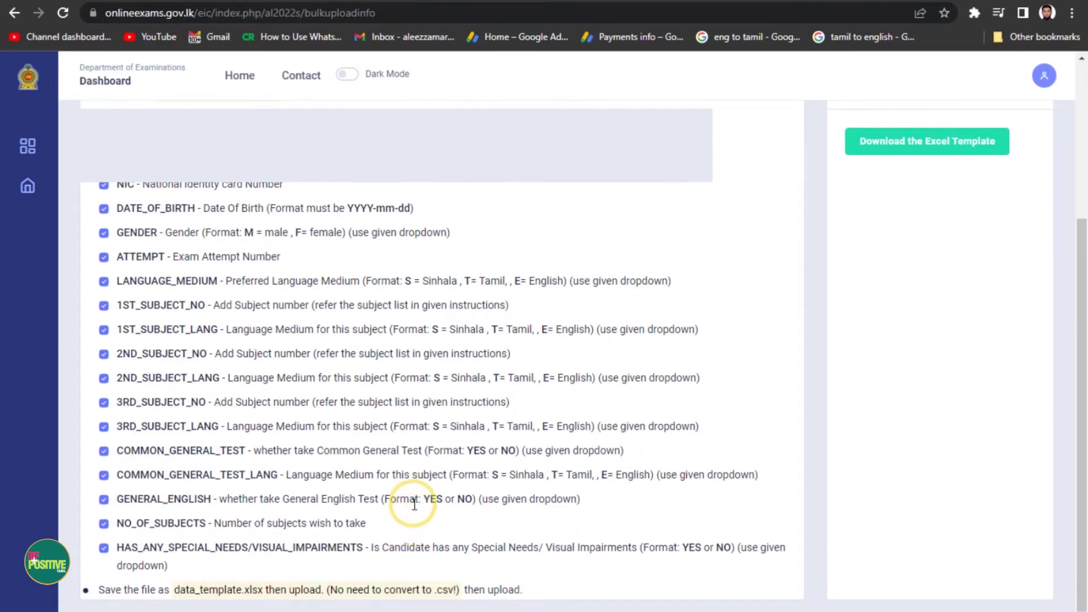
scroll(936, 376, up, 3)
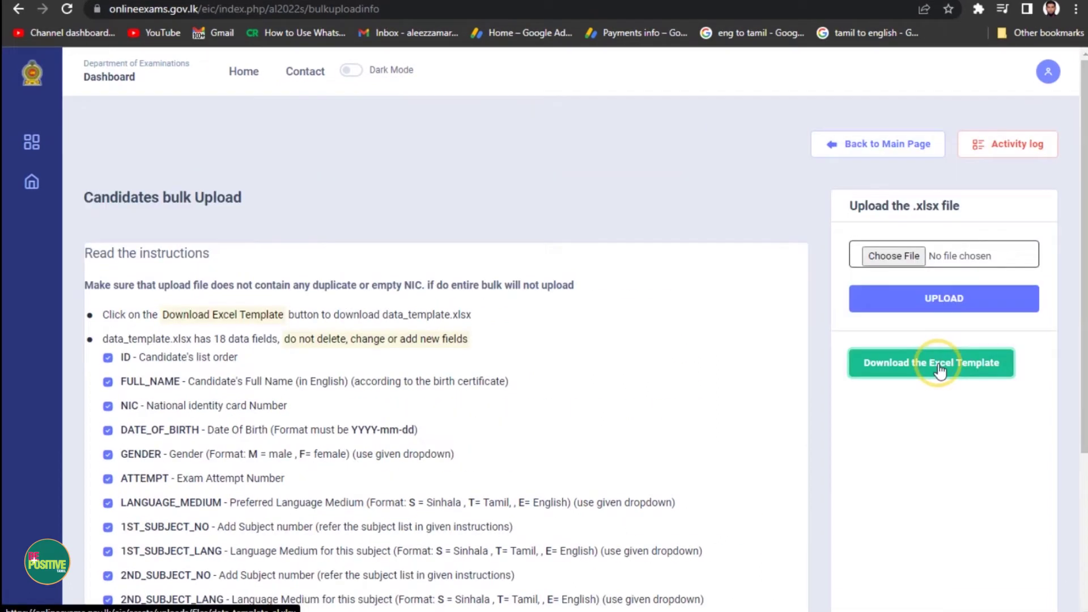
Save the Excel template to Videos as data_template_al (2).xlsx and open it from its folder
click(939, 371)
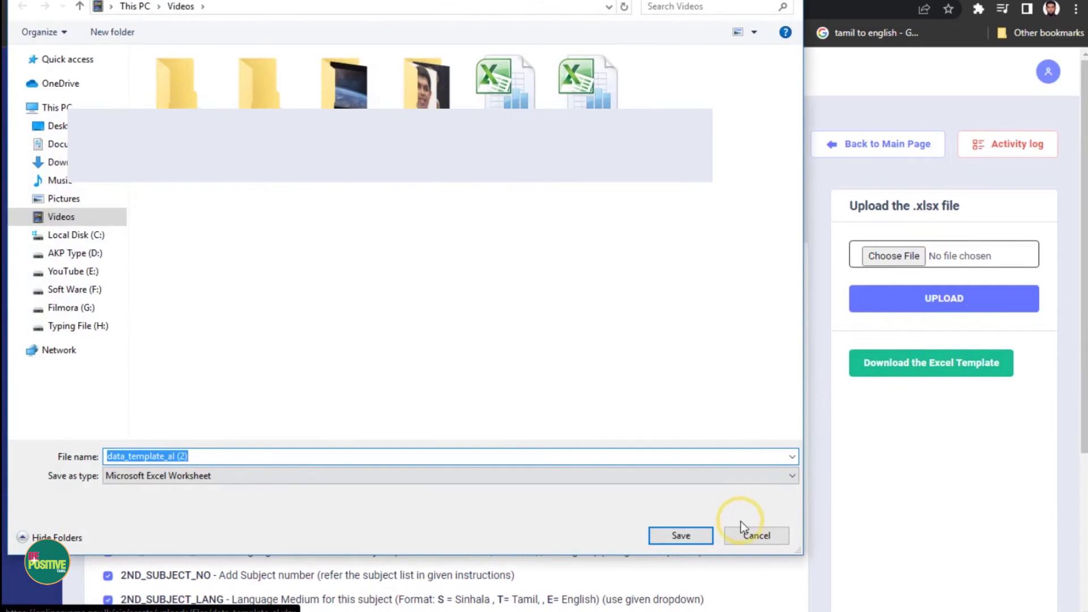
click(681, 537)
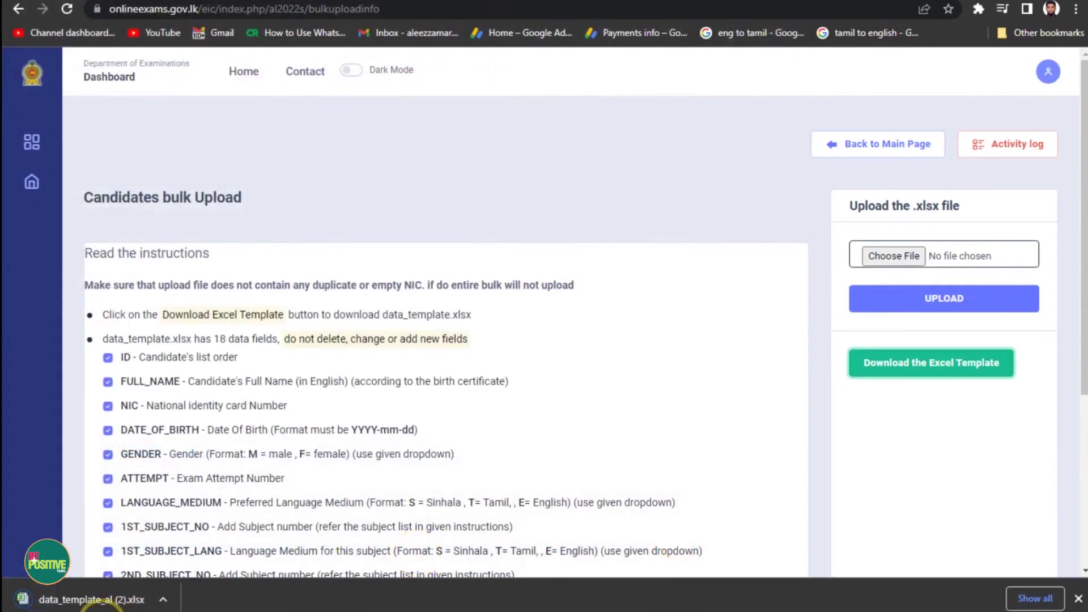
click(163, 599)
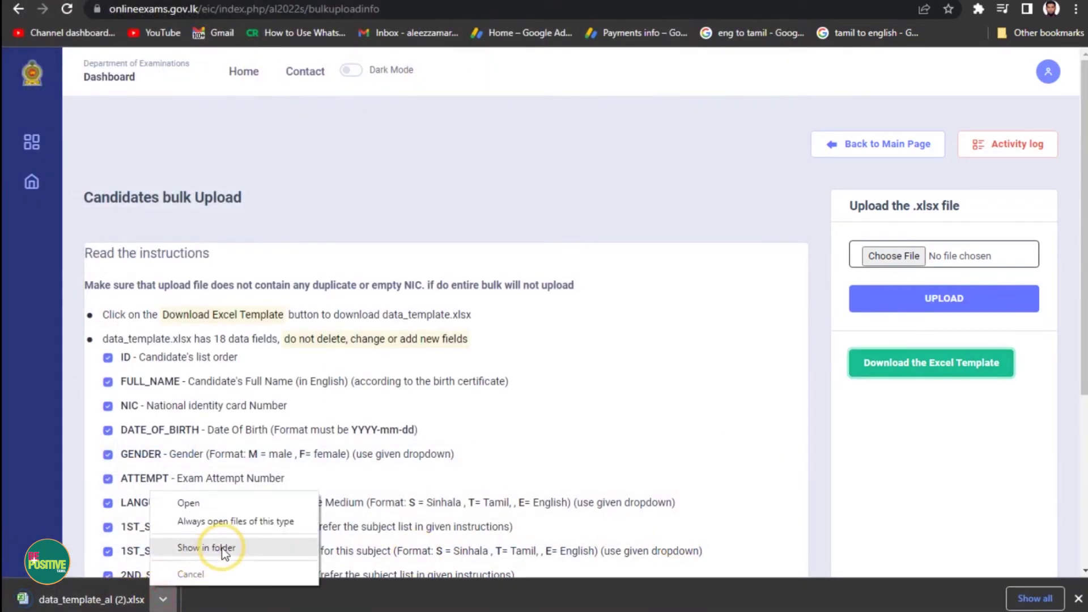
click(224, 545)
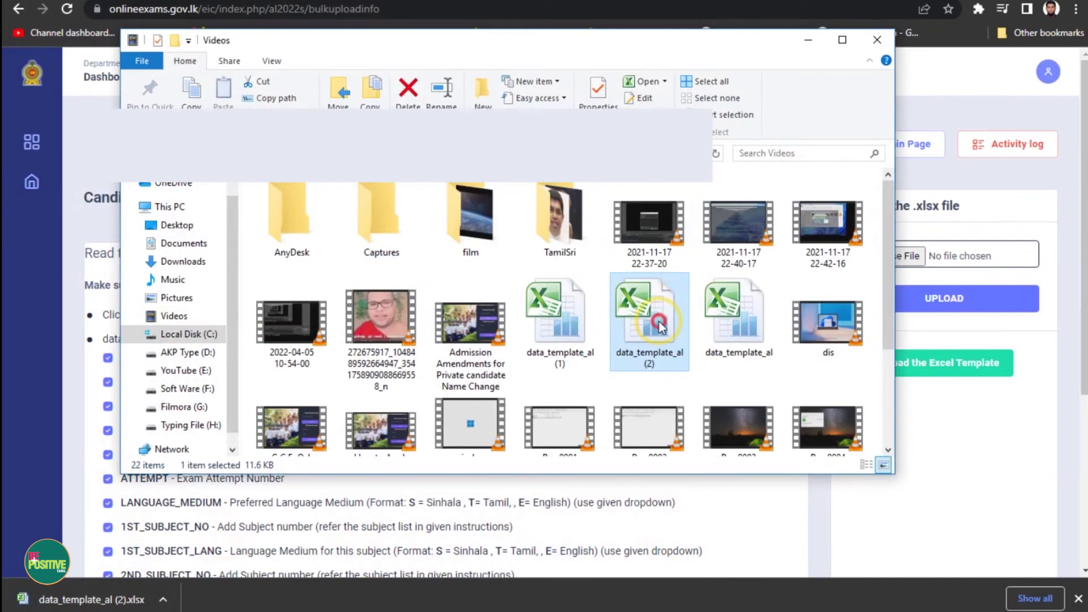
double_click(660, 326)
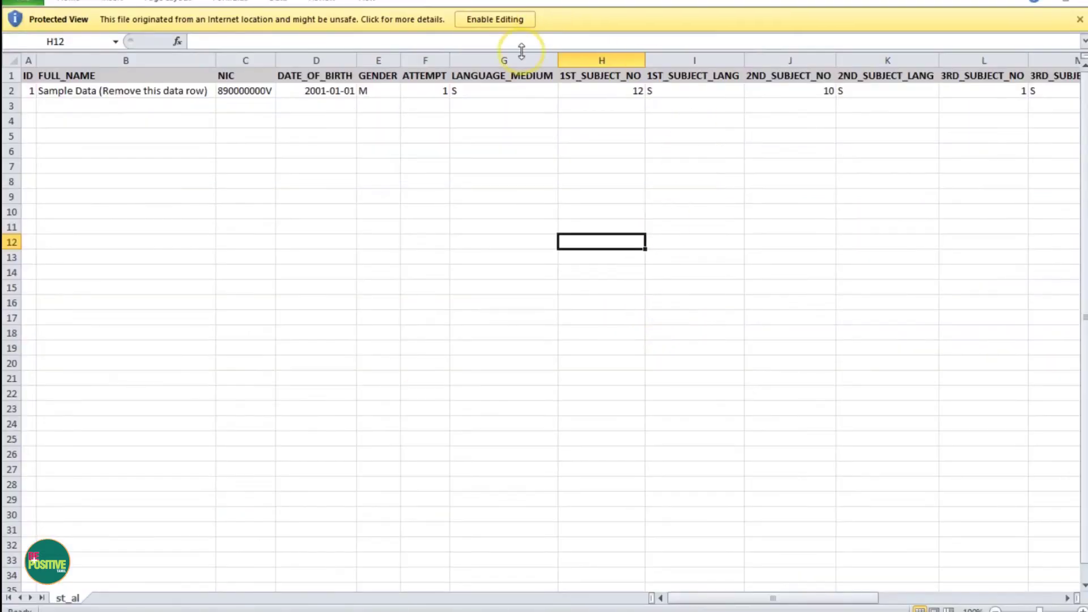
Enable editing on the Excel template and inspect its sample entries in B2 through G2
click(501, 20)
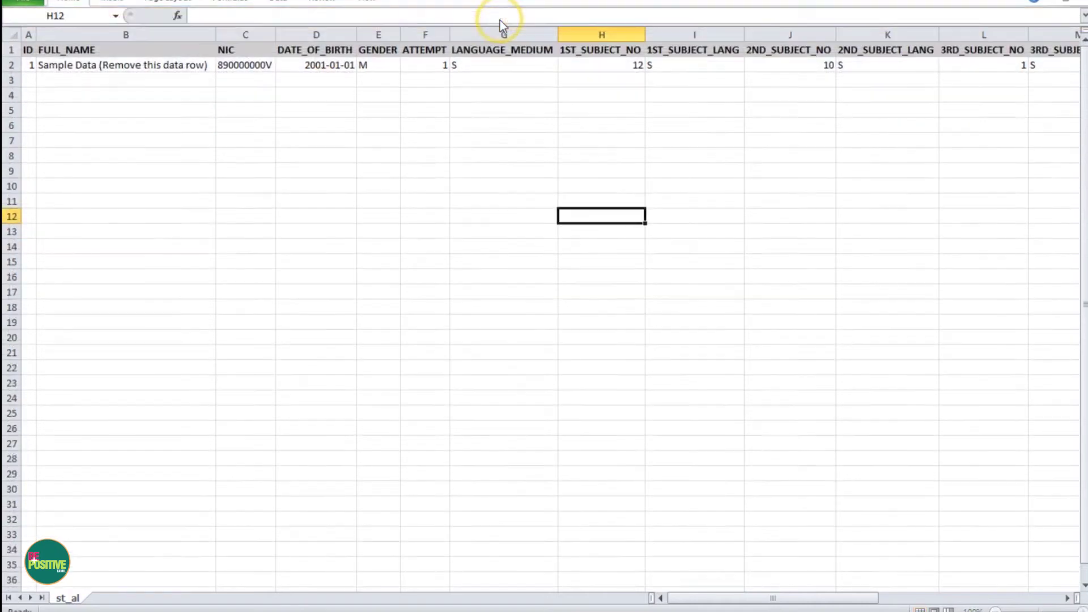
drag(46, 131, 406, 131)
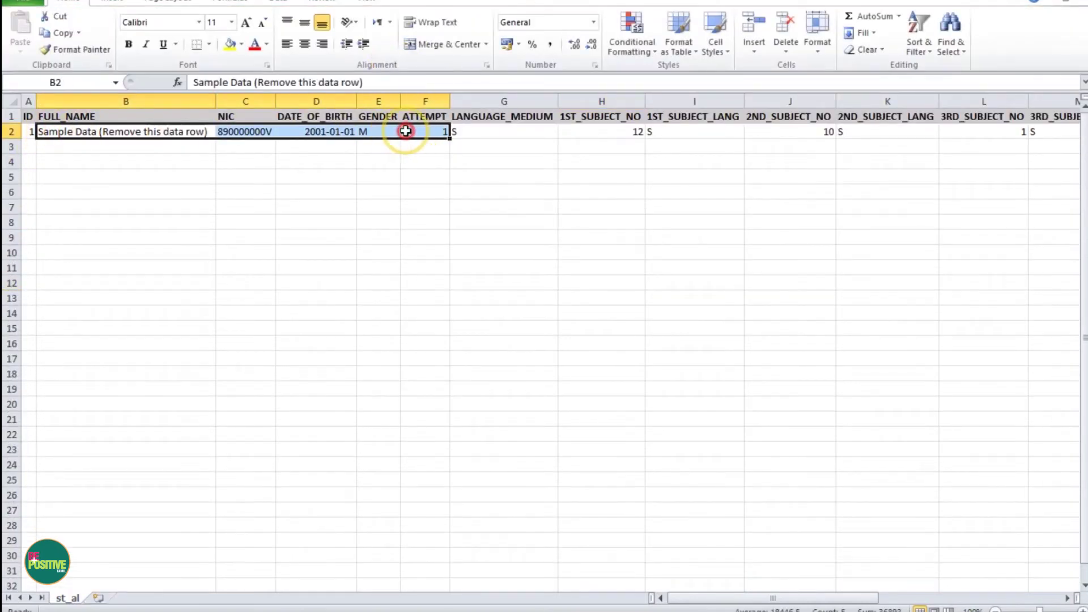
click(513, 131)
drag(873, 591, 904, 590)
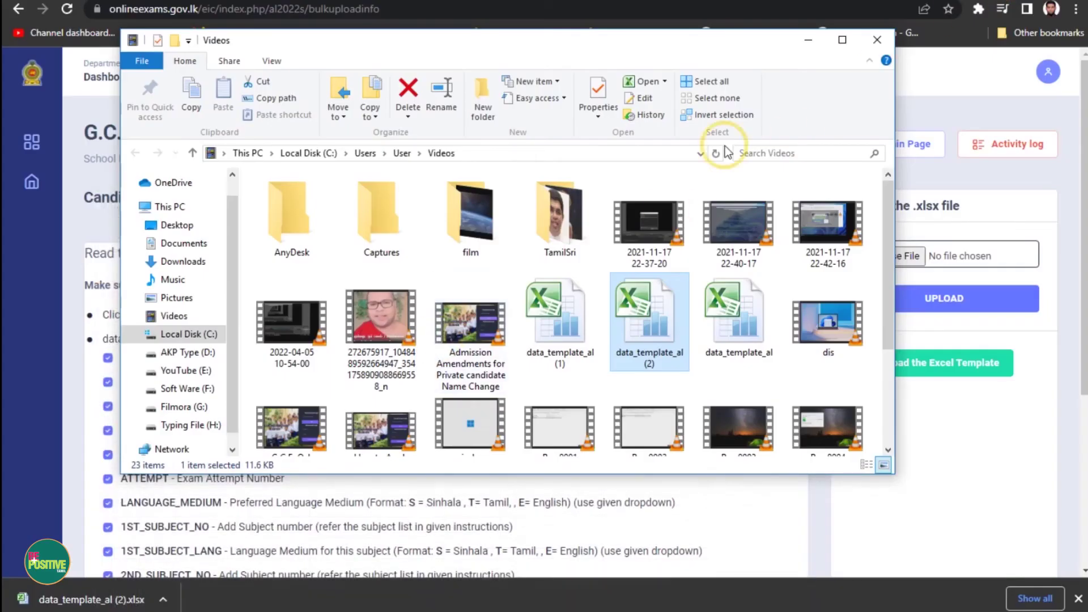
Close the Videos folder and choose data_template_al (1) as the bulk-upload spreadsheet
click(879, 34)
scroll(383, 357, down, 3)
scroll(255, 400, down, 2)
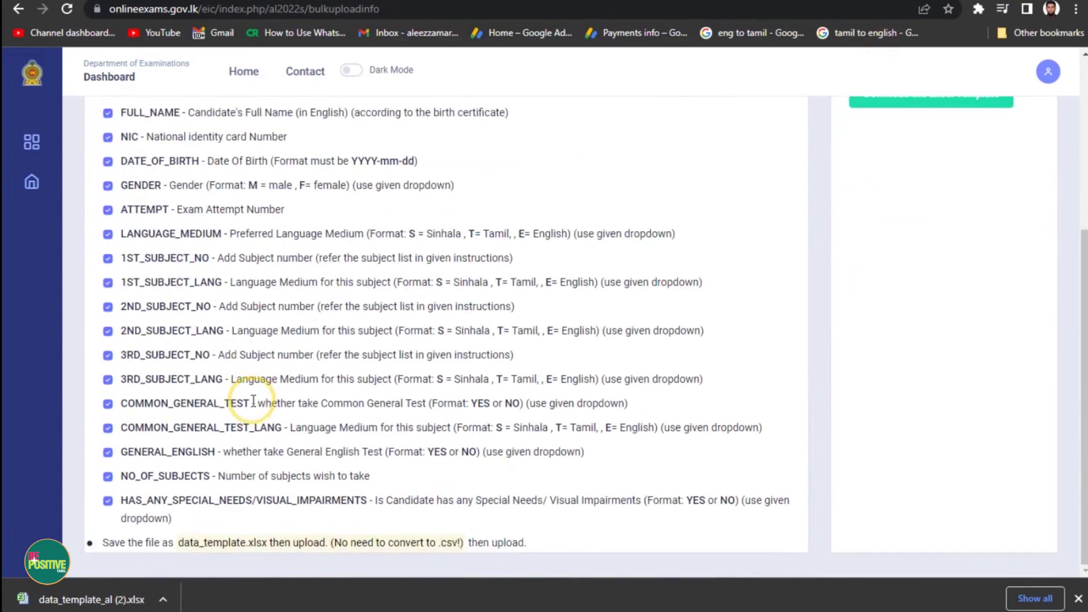
scroll(975, 301, up, 5)
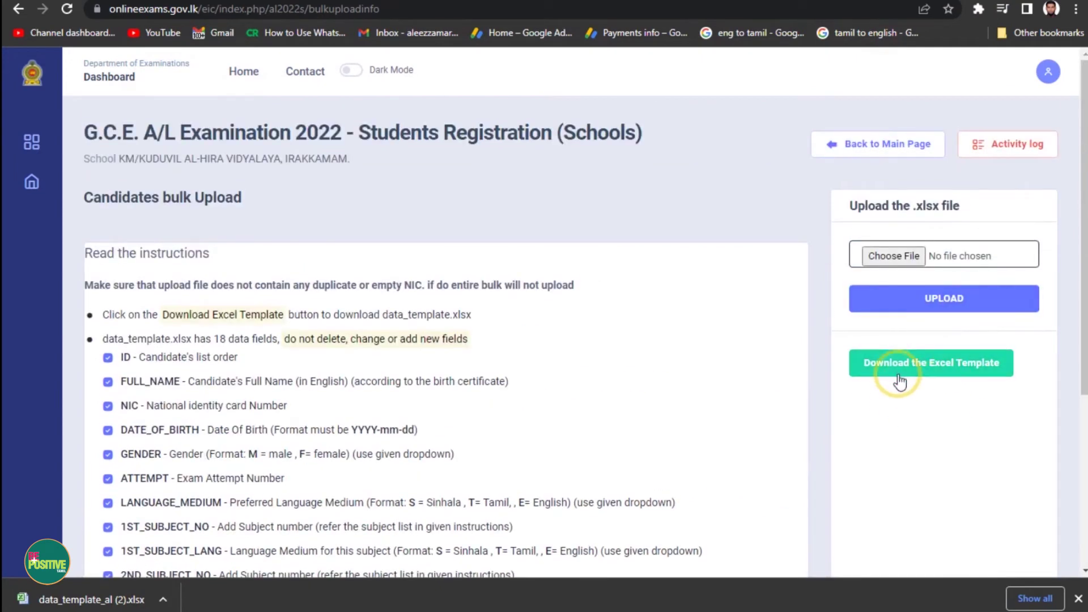
click(896, 258)
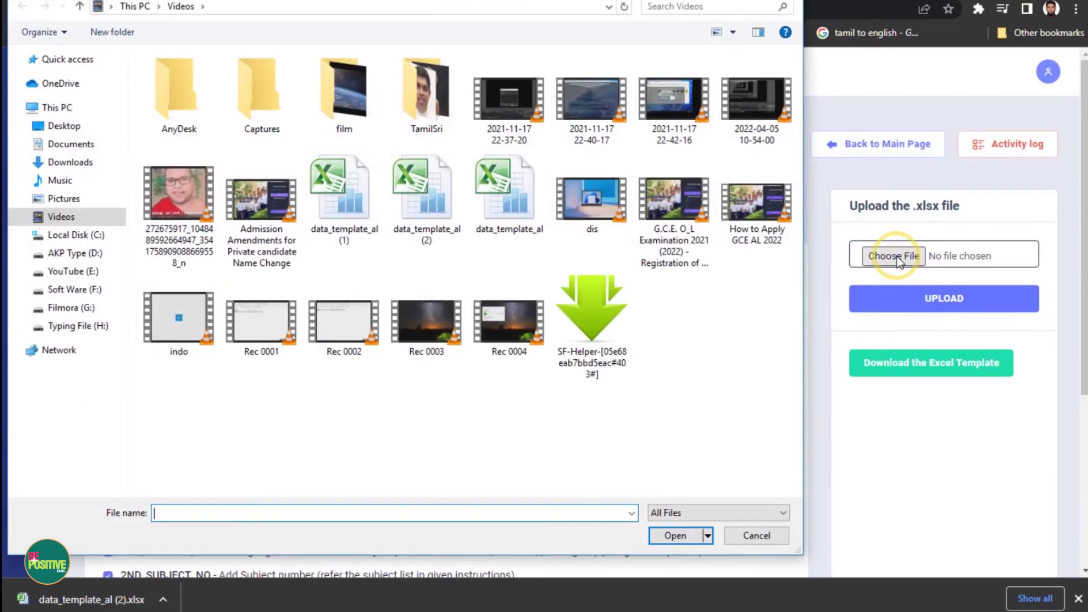
click(345, 212)
click(670, 536)
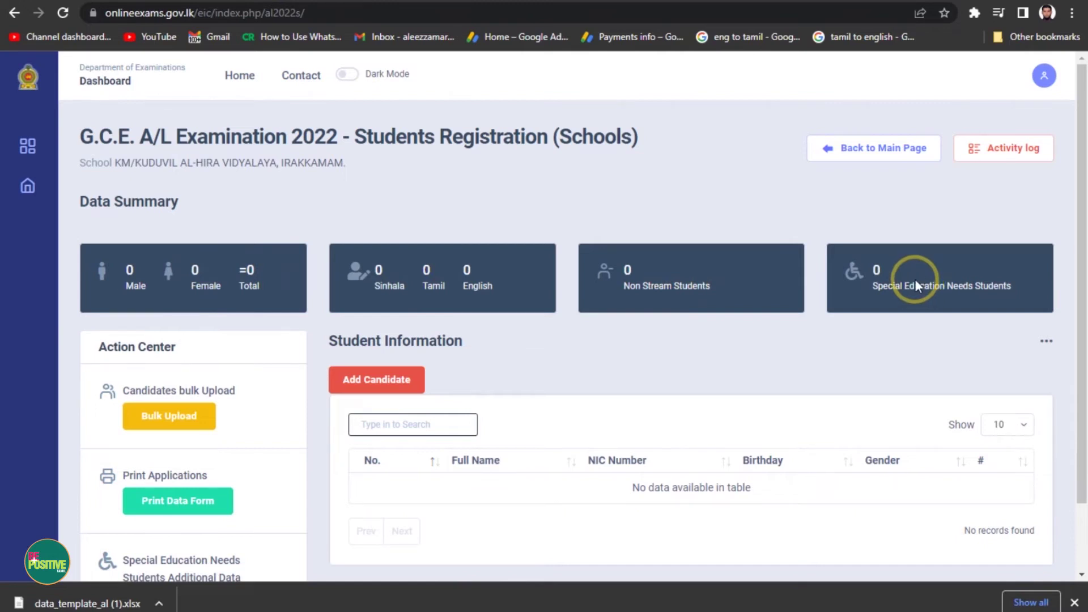
scroll(914, 281, down, 2)
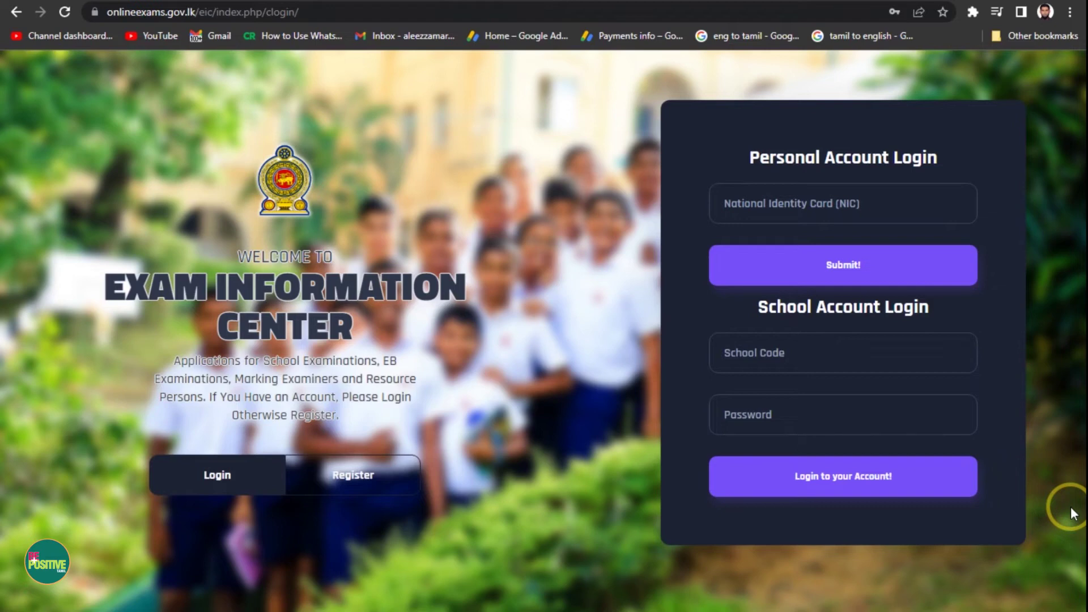
Sign in to the portal with the NIC number and the SMS one-time password
click(767, 210)
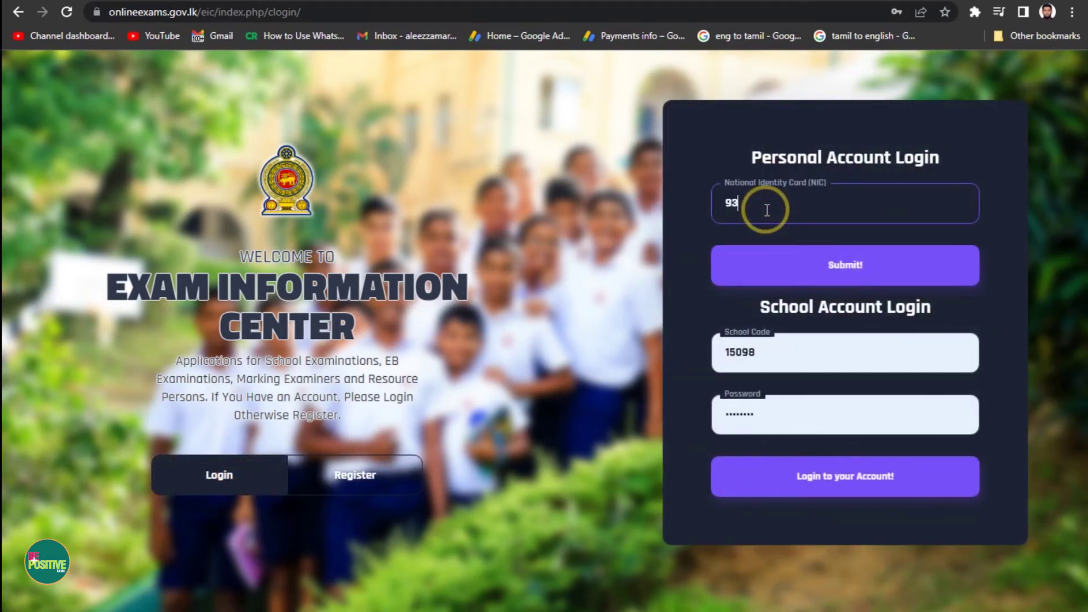
click(831, 267)
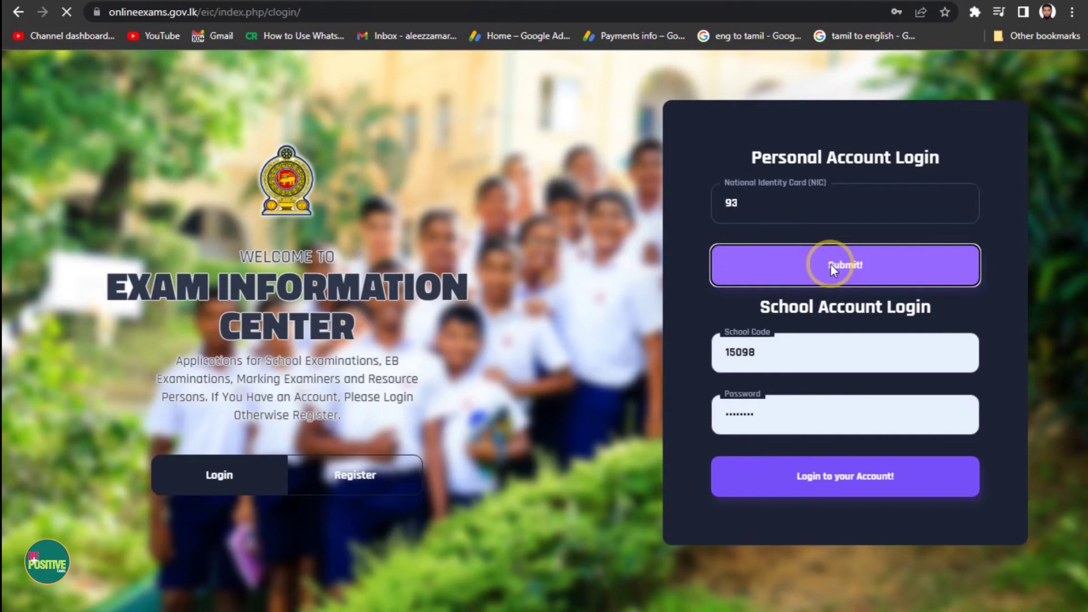
click(831, 268)
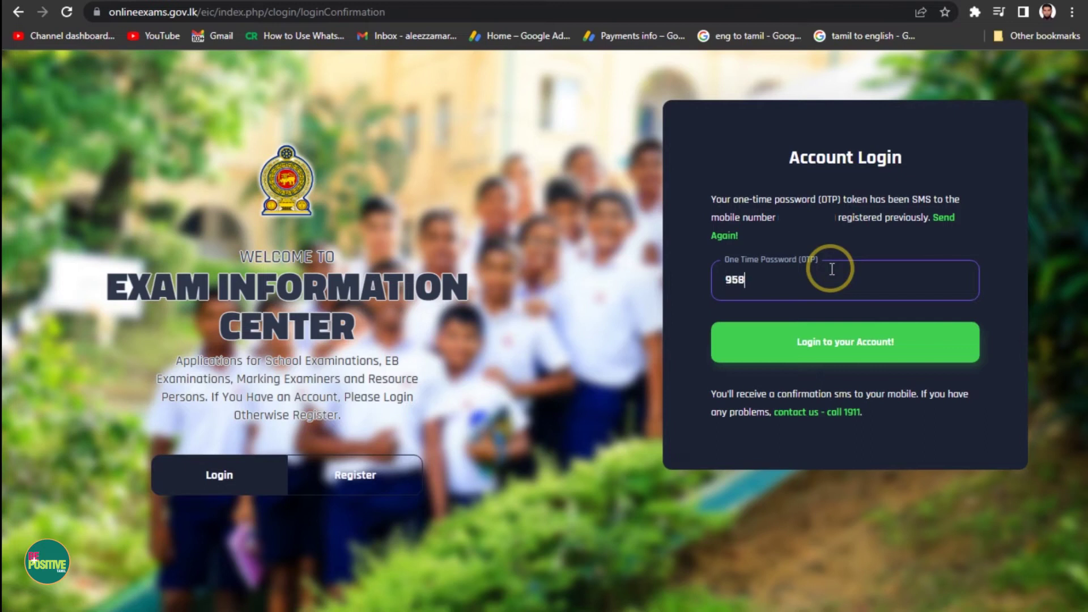
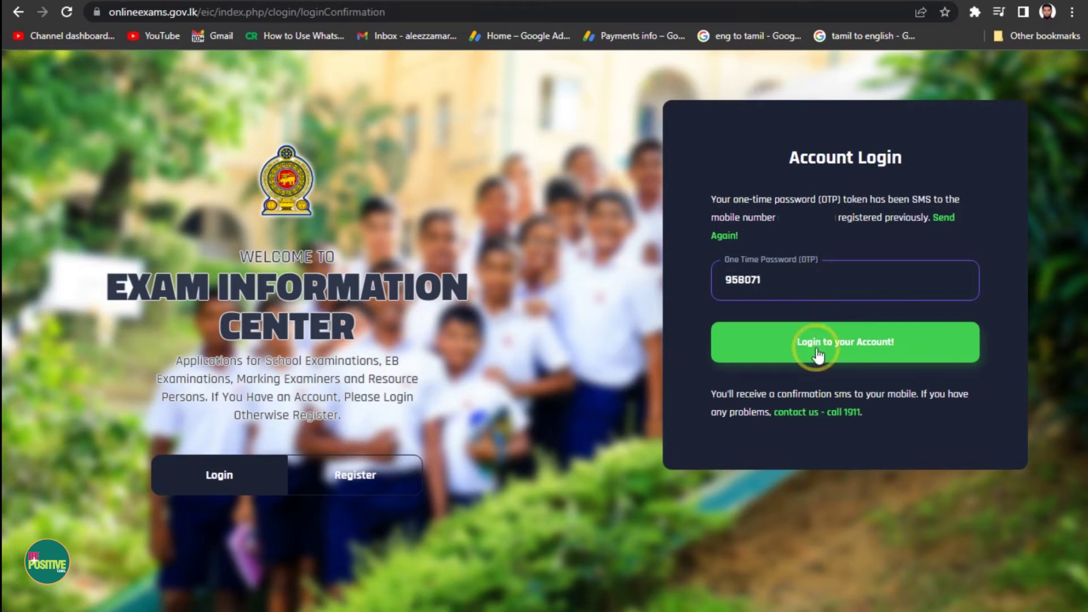
click(820, 349)
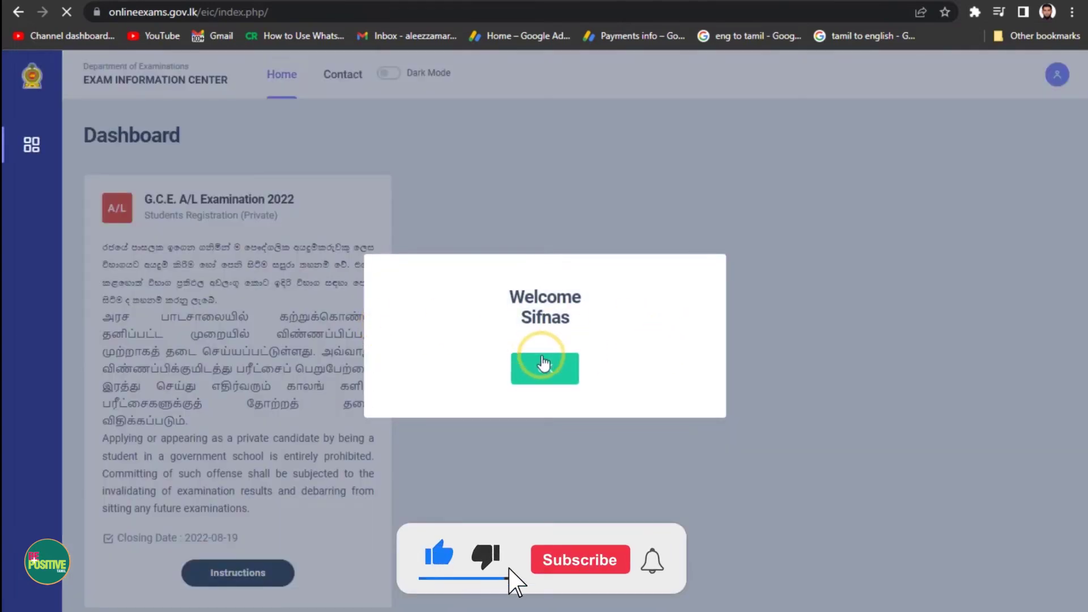
Close the welcome message, open the A/L 2022 card's Instructions and continue past them
click(544, 368)
scroll(553, 384, down, 1)
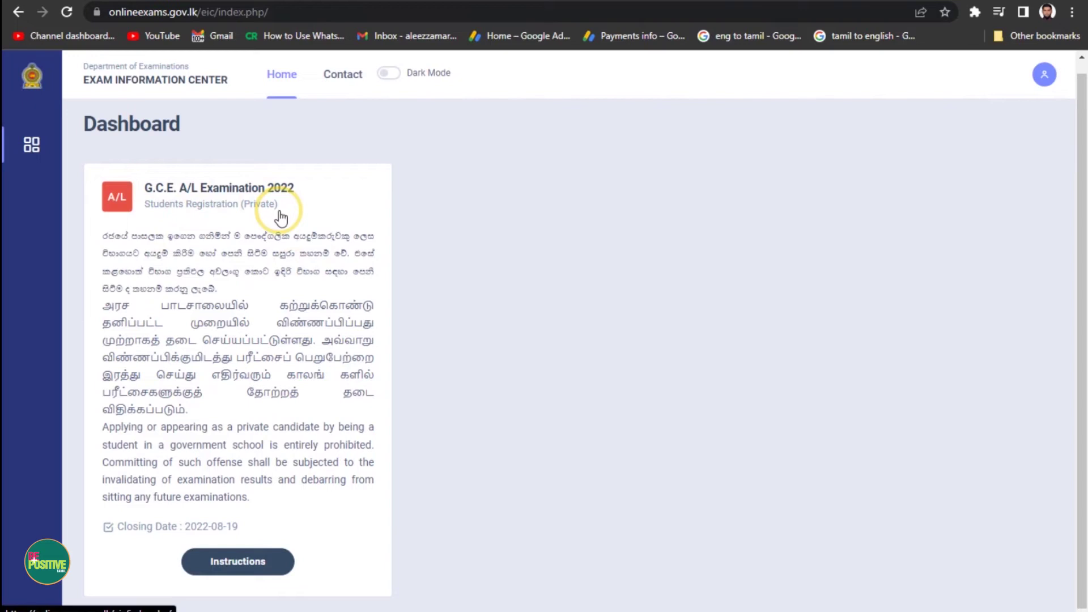
click(256, 575)
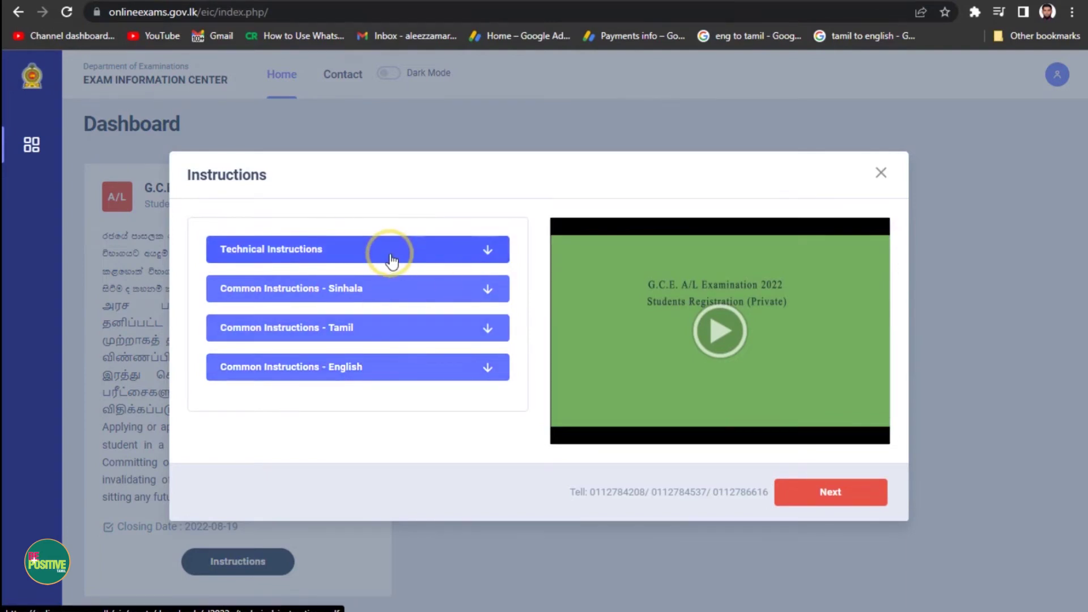
click(379, 326)
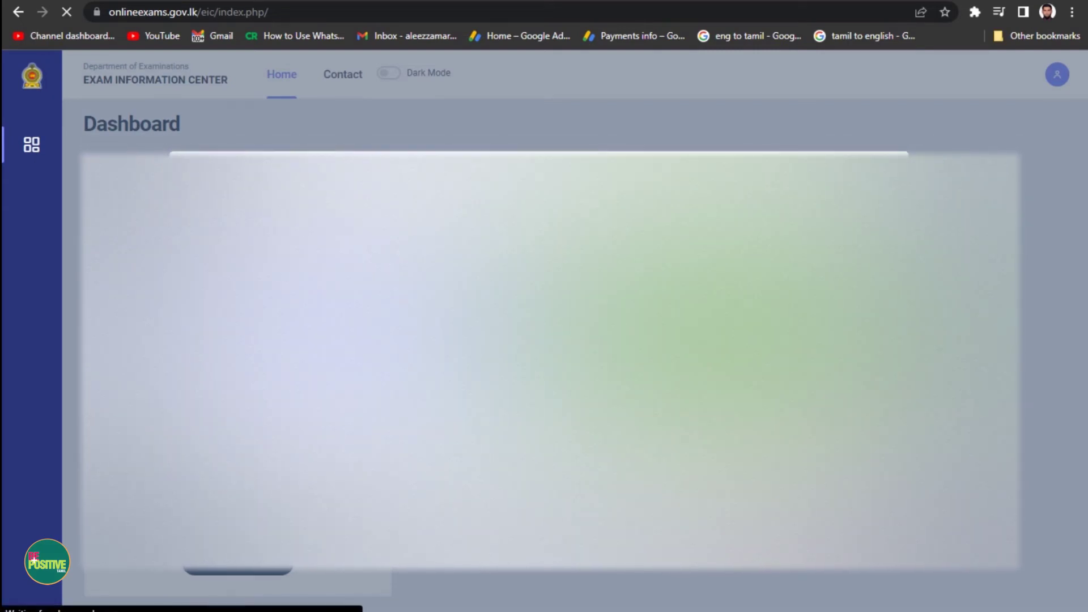
Fill in the Step 1 personal information fields and advance to Step 2
scroll(544, 340, down, 5)
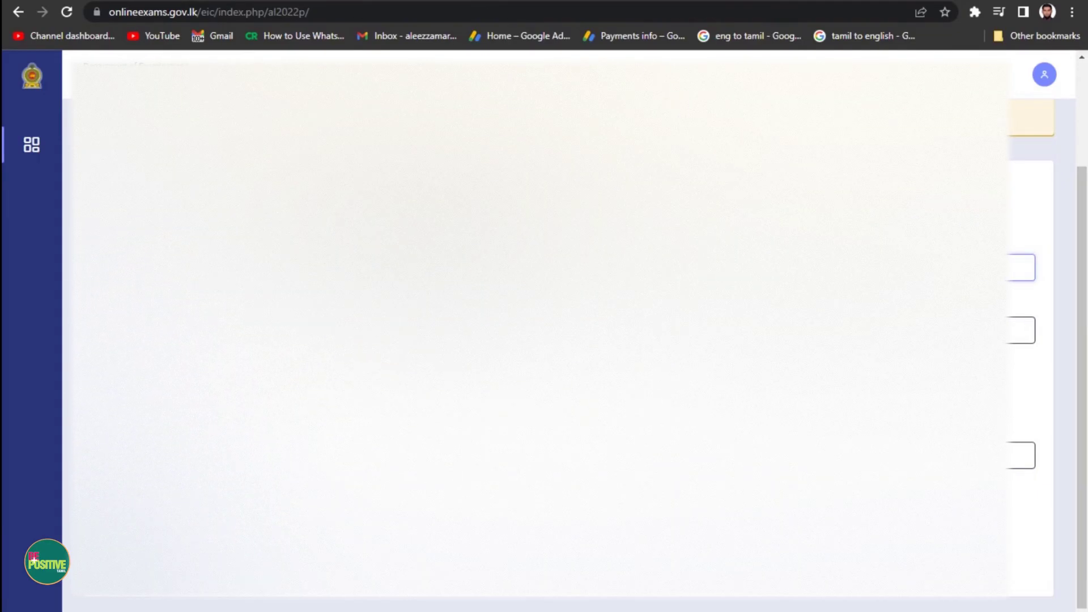
click(544, 268)
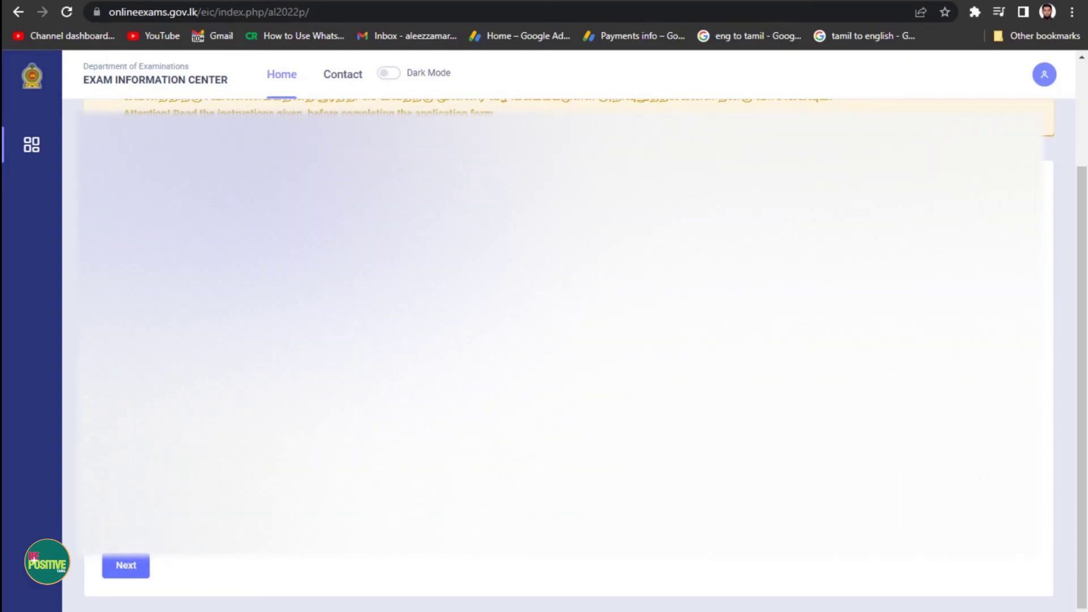
click(126, 565)
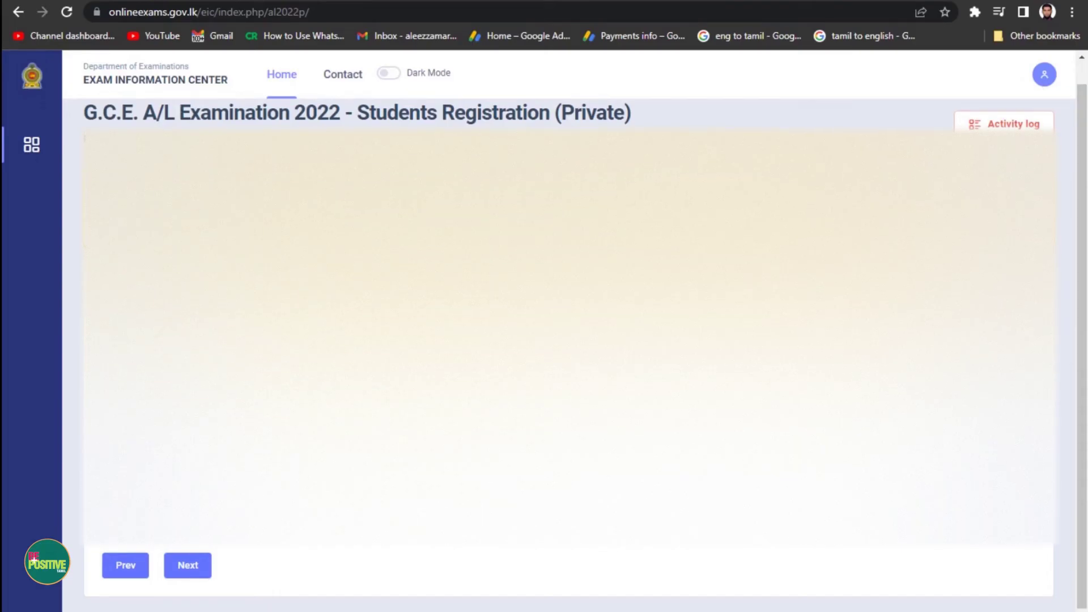
Choose AMPARA as the district and Akkaraipattu as the exam town
drag(187, 440, 91, 440)
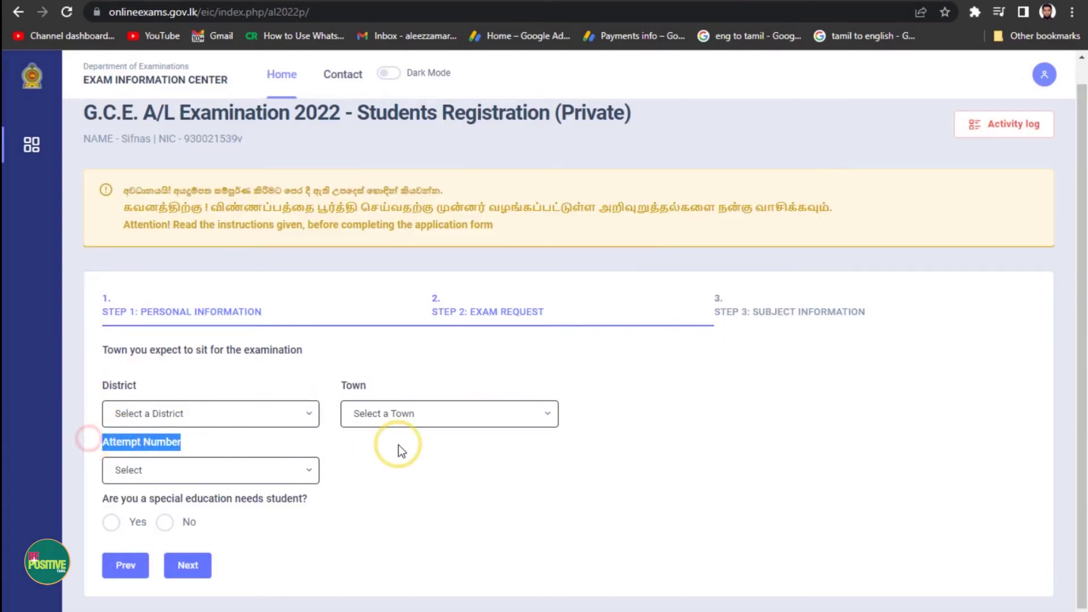
click(409, 445)
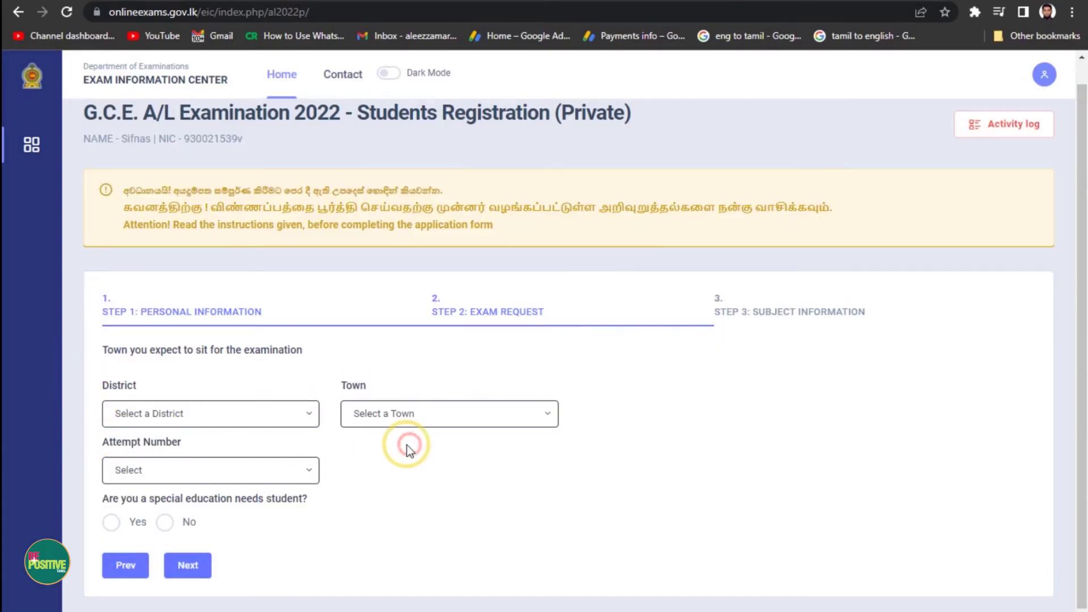
click(220, 412)
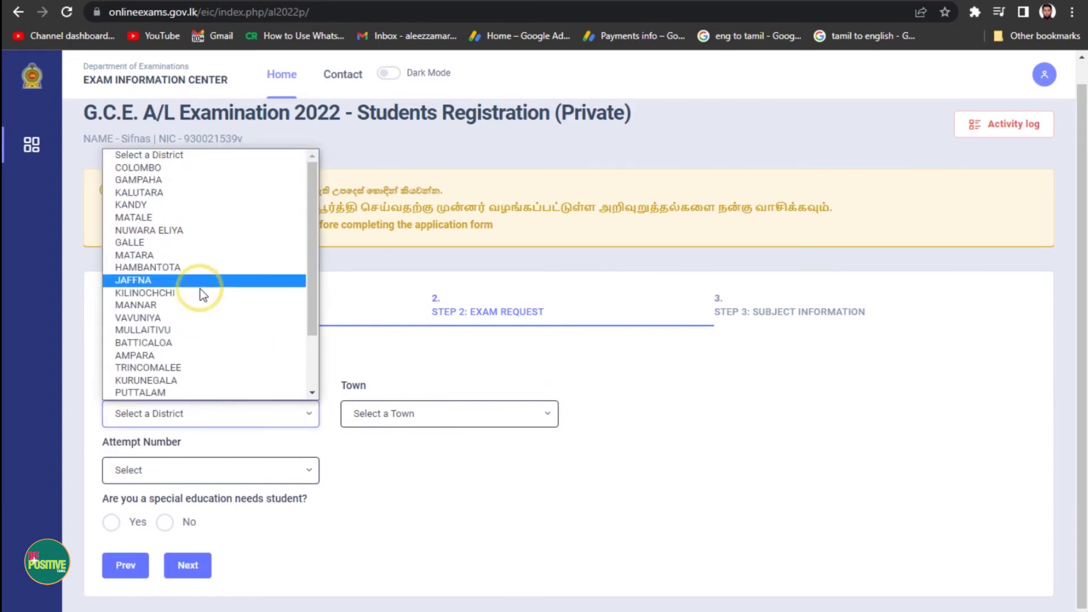
click(187, 354)
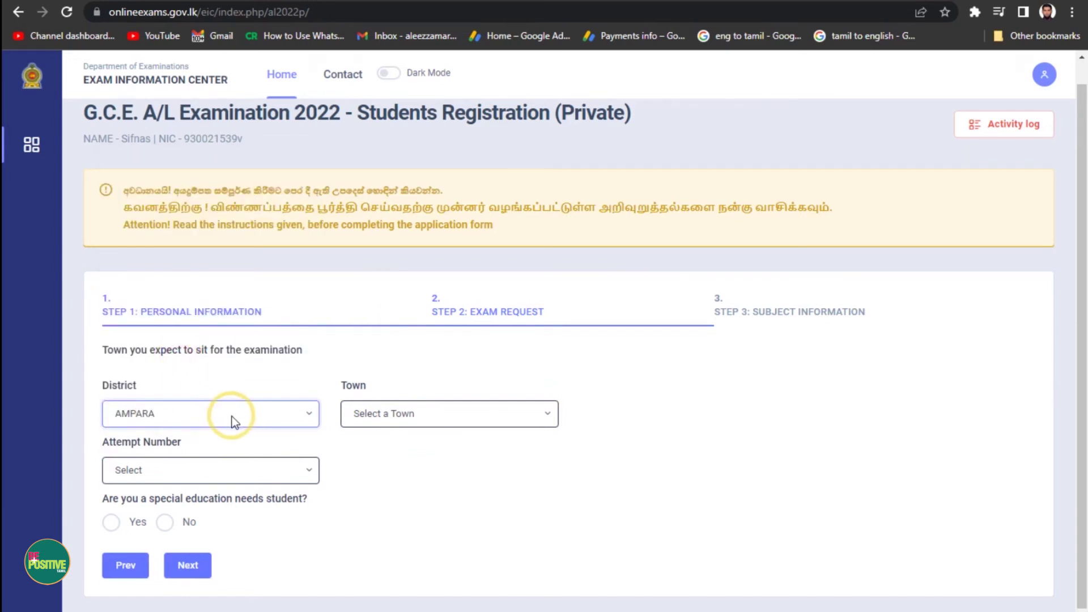
click(420, 414)
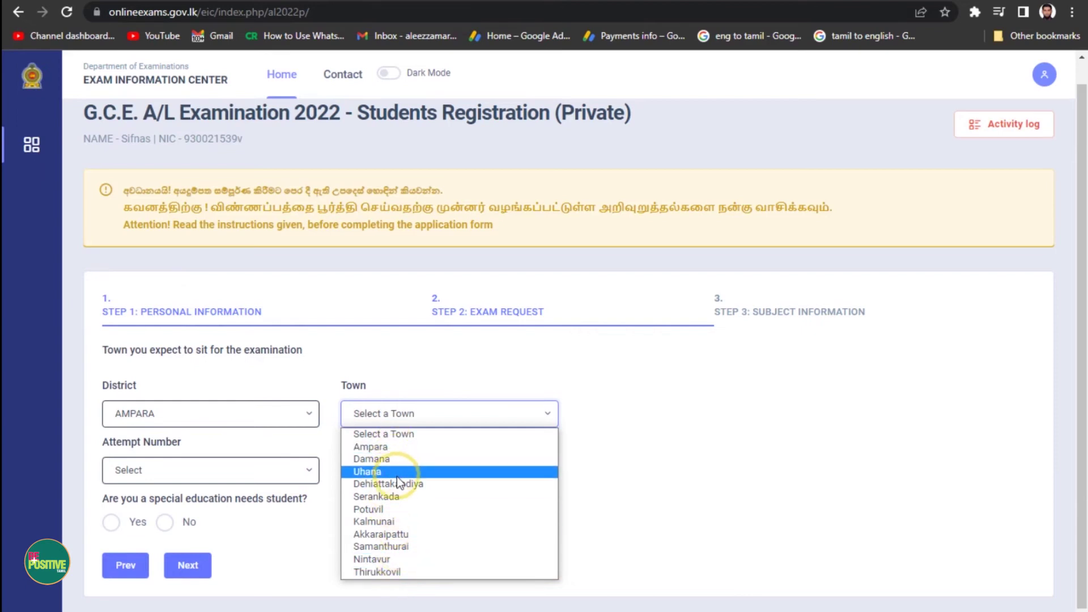
click(397, 532)
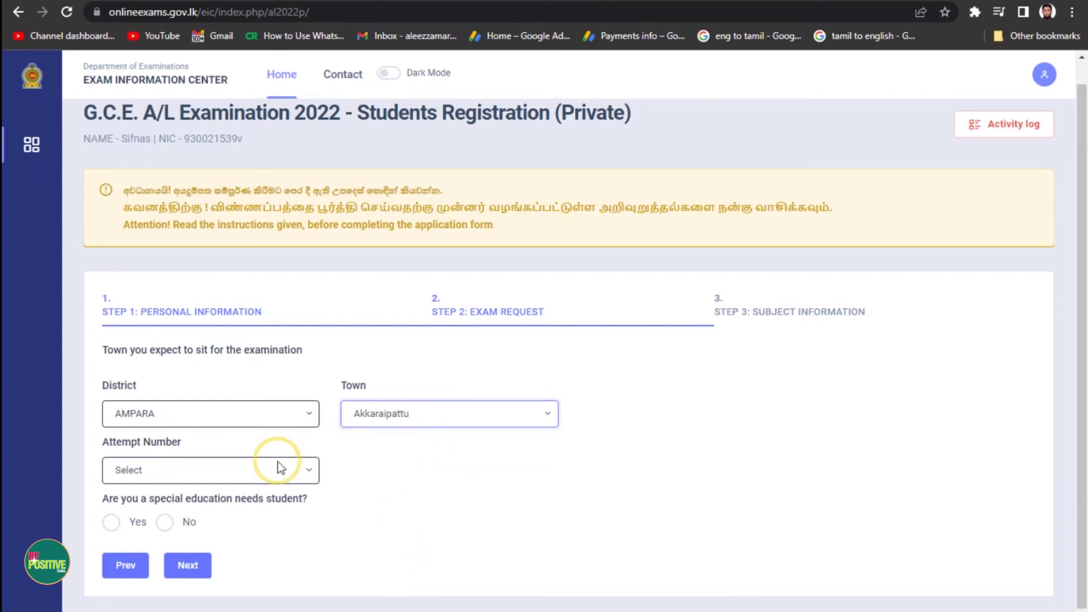
Set the attempt number to 3, answer No to special education needs, and continue
click(211, 473)
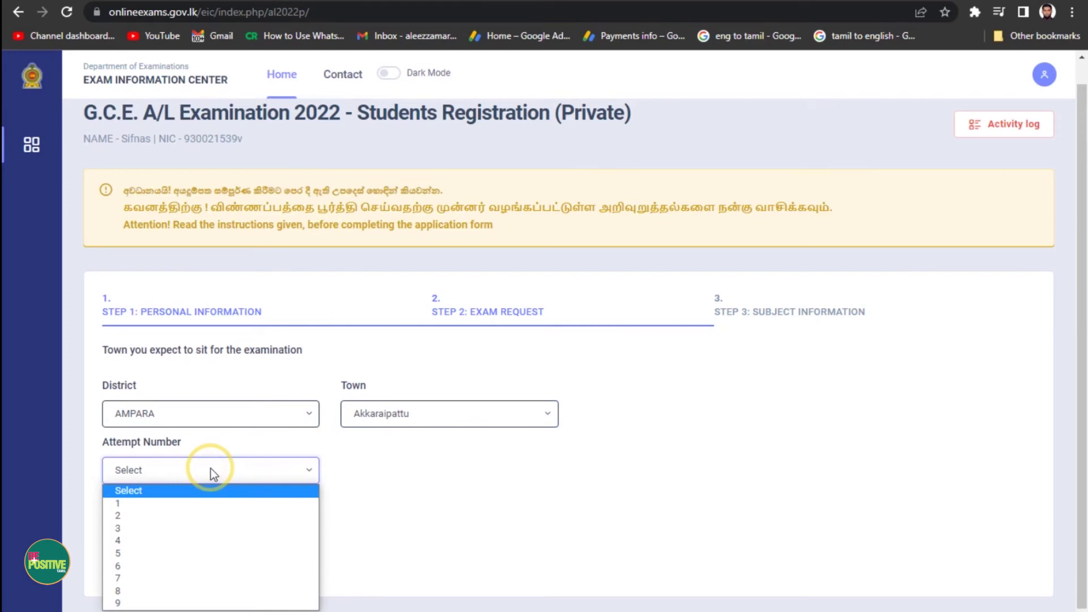
click(156, 530)
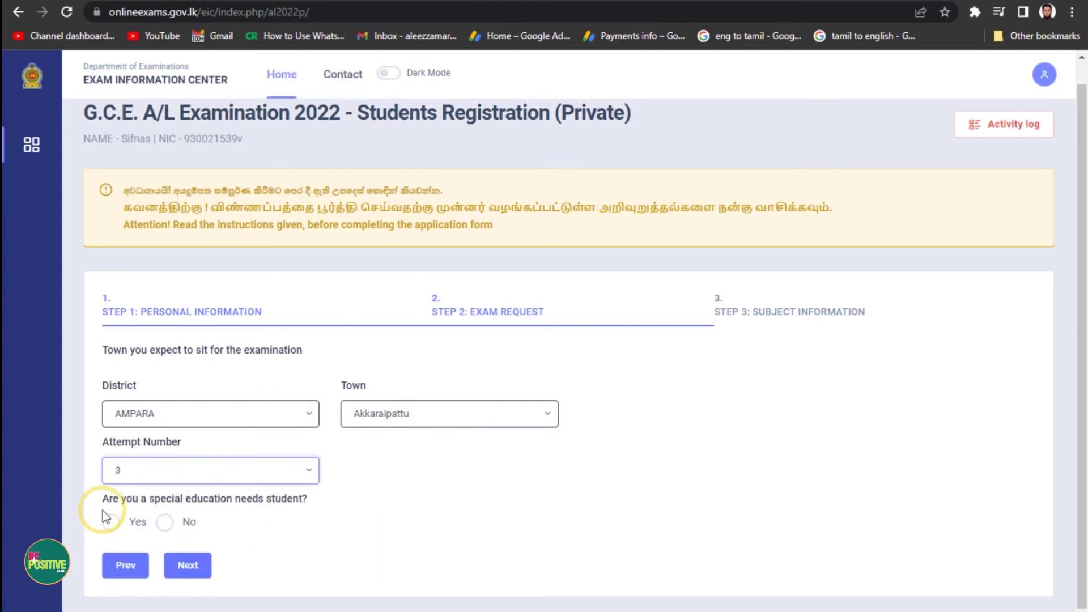
drag(100, 500, 316, 509)
click(360, 504)
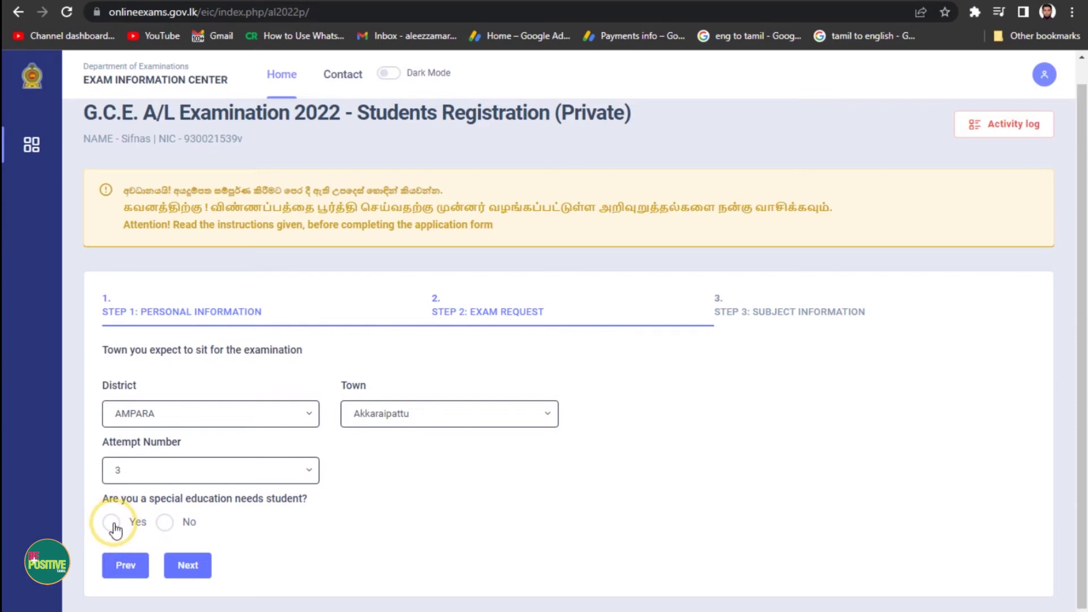
click(166, 523)
click(188, 566)
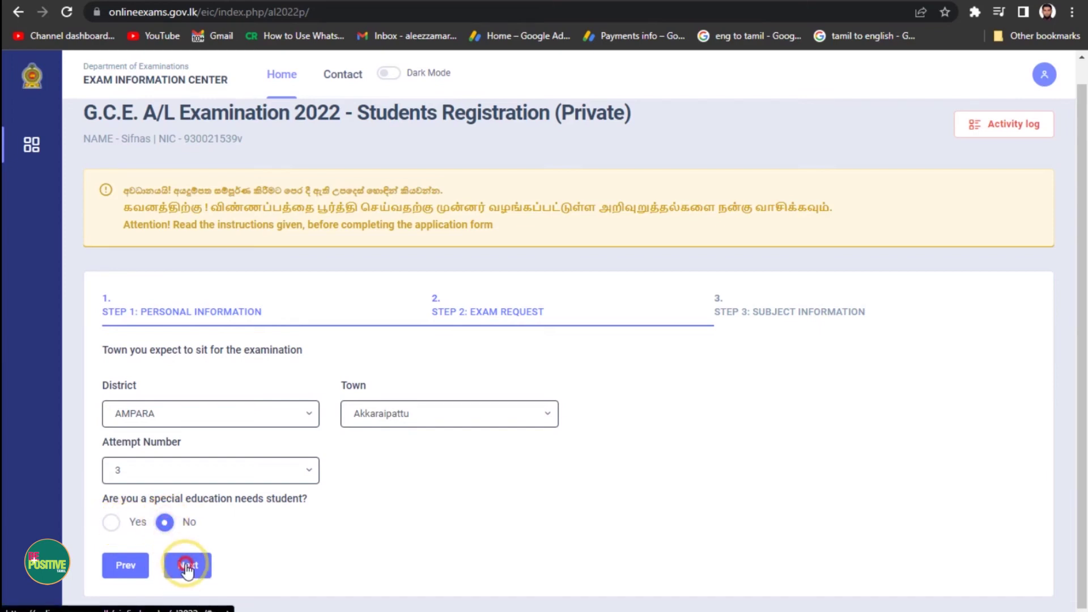
Choose Tamil as preferred medium and (23) Political Science in Tamil as Subject 1
scroll(547, 471, down, 3)
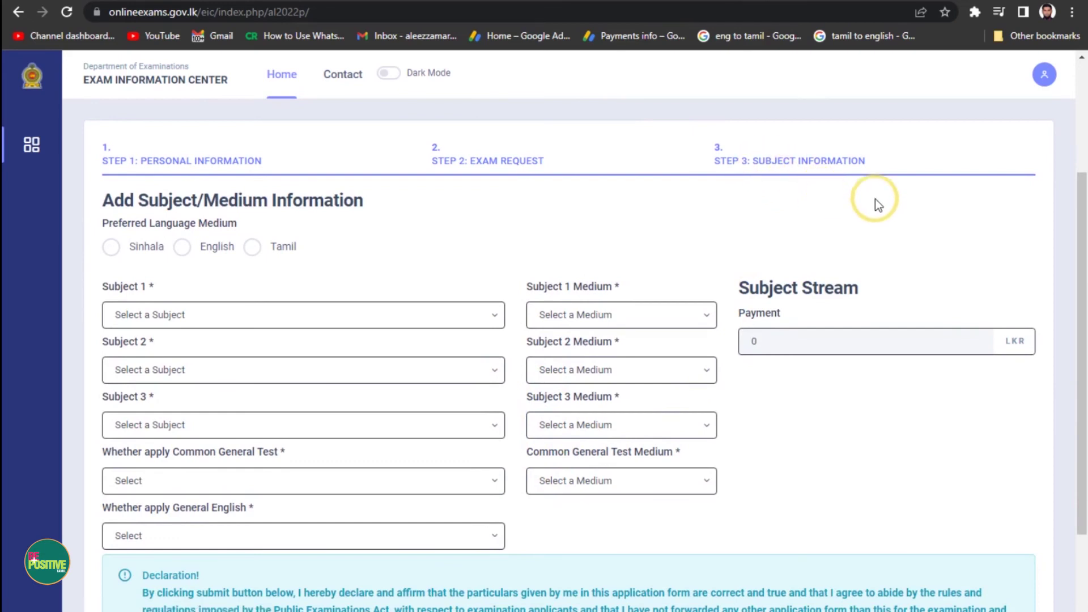
scroll(848, 183, down, 1)
scroll(844, 186, up, 1)
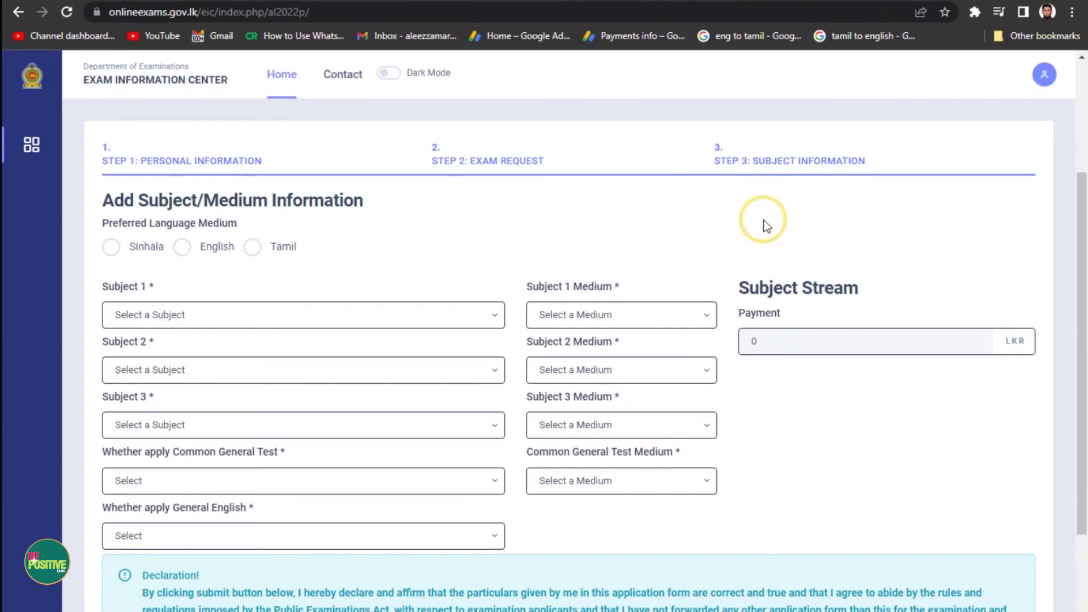
click(254, 250)
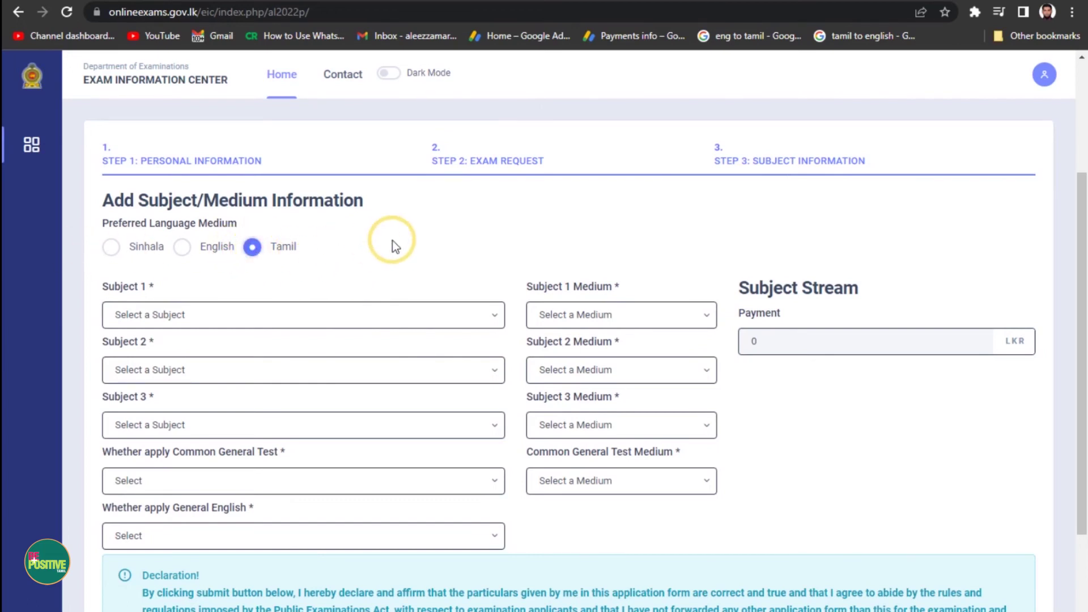
click(123, 314)
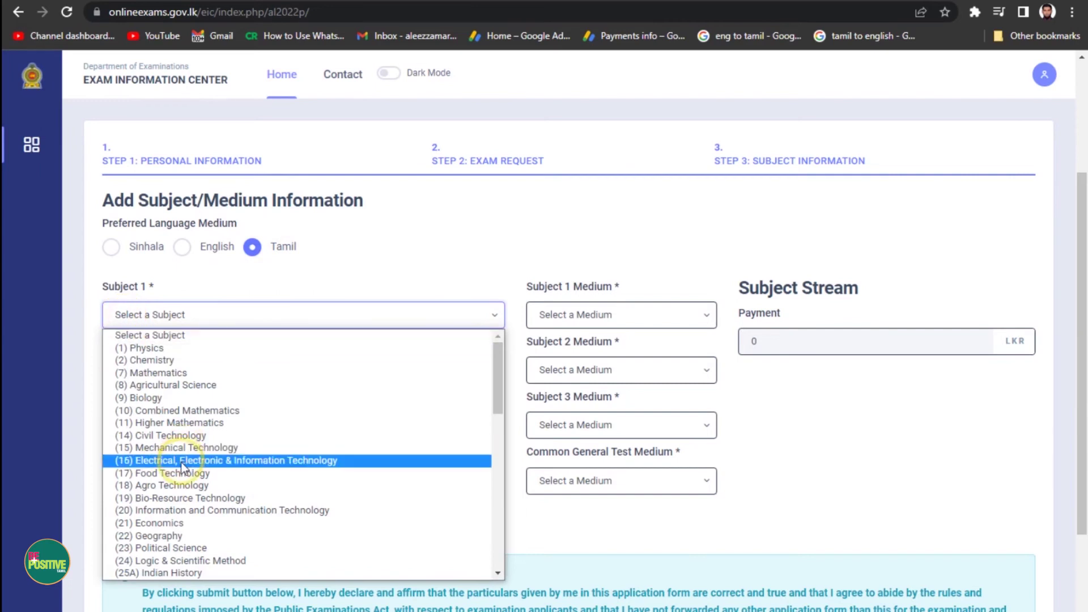
scroll(181, 463, down, 4)
click(181, 398)
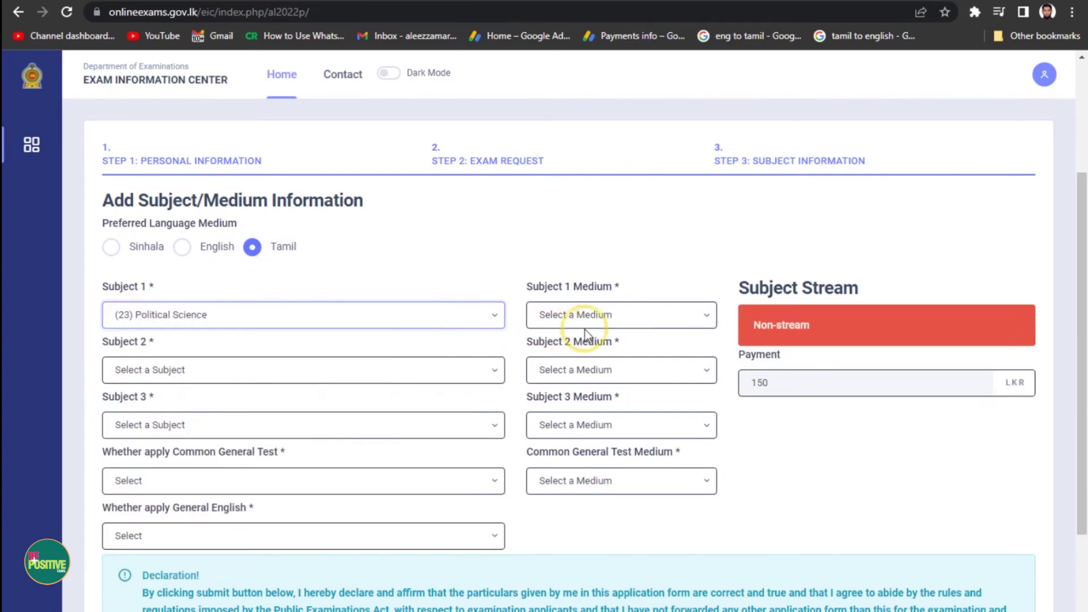
click(653, 309)
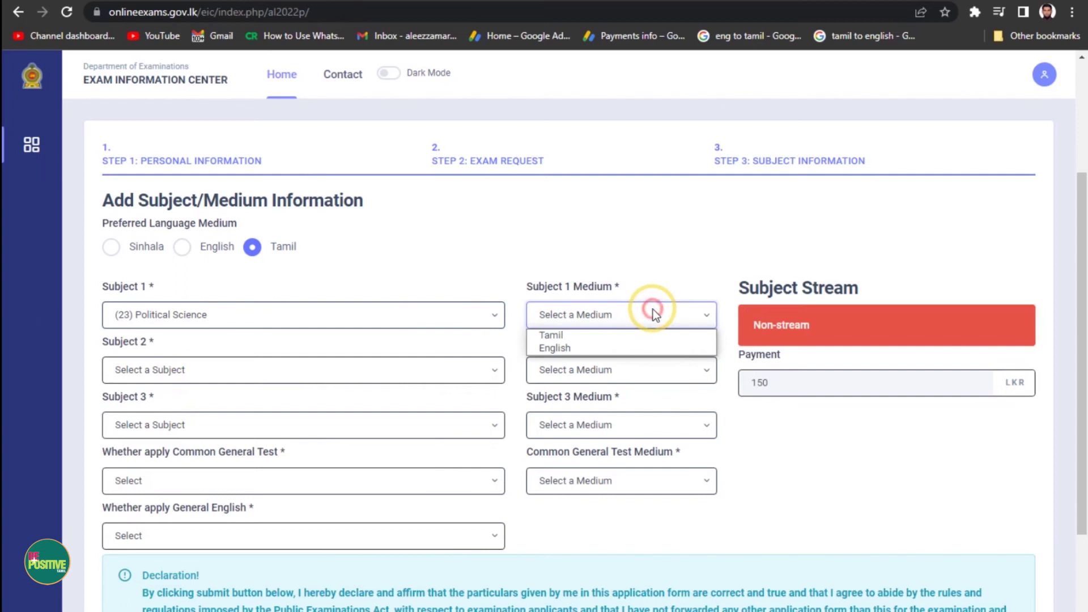
click(618, 334)
Set Subject 2 to (44) Islam in the Tamil medium
click(185, 371)
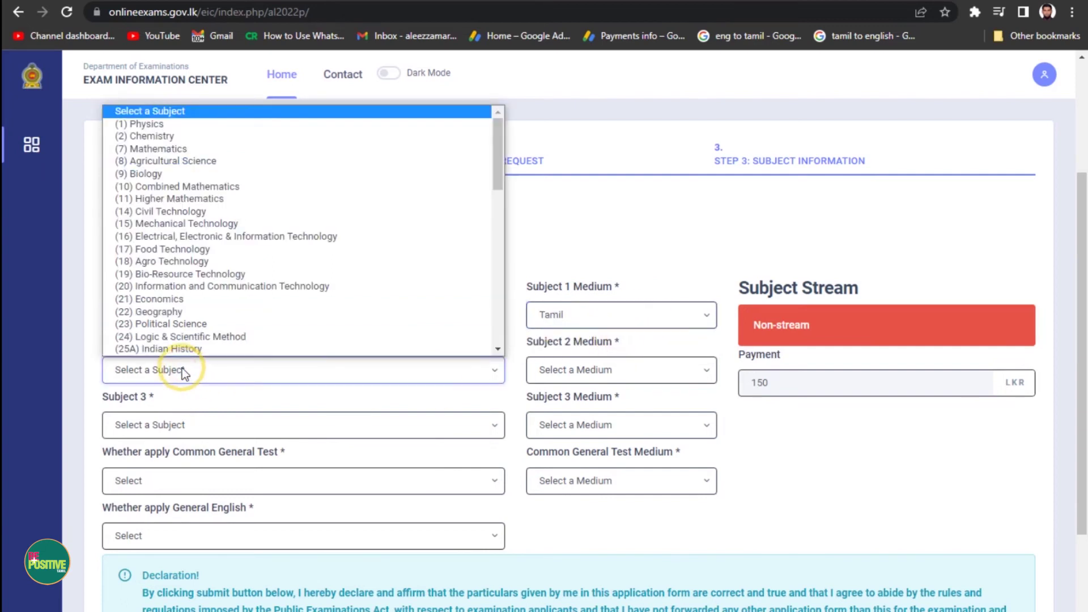
scroll(165, 170, down, 3)
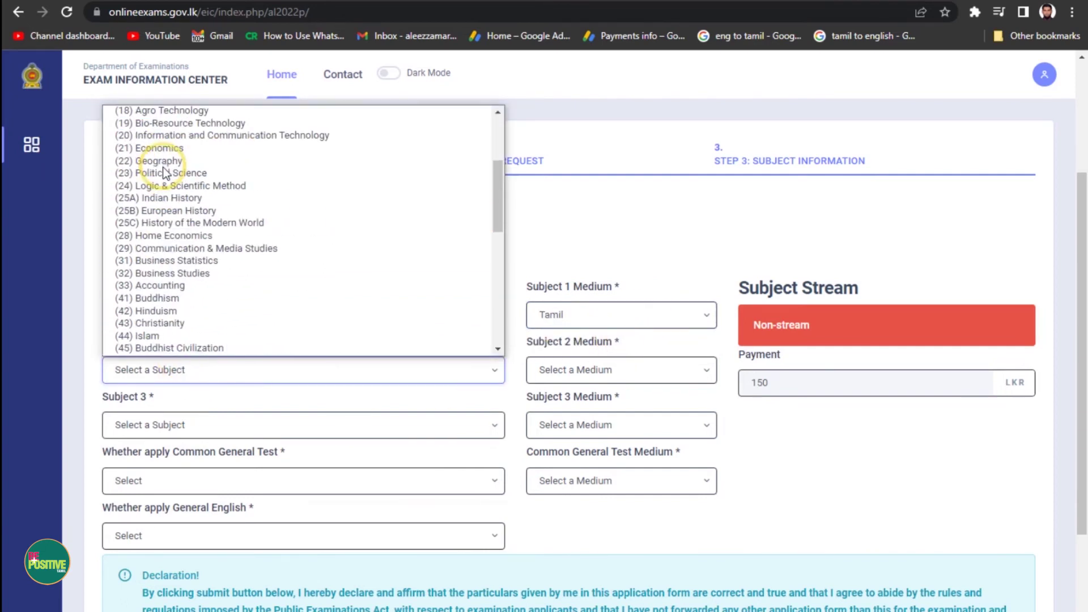
click(165, 336)
click(607, 371)
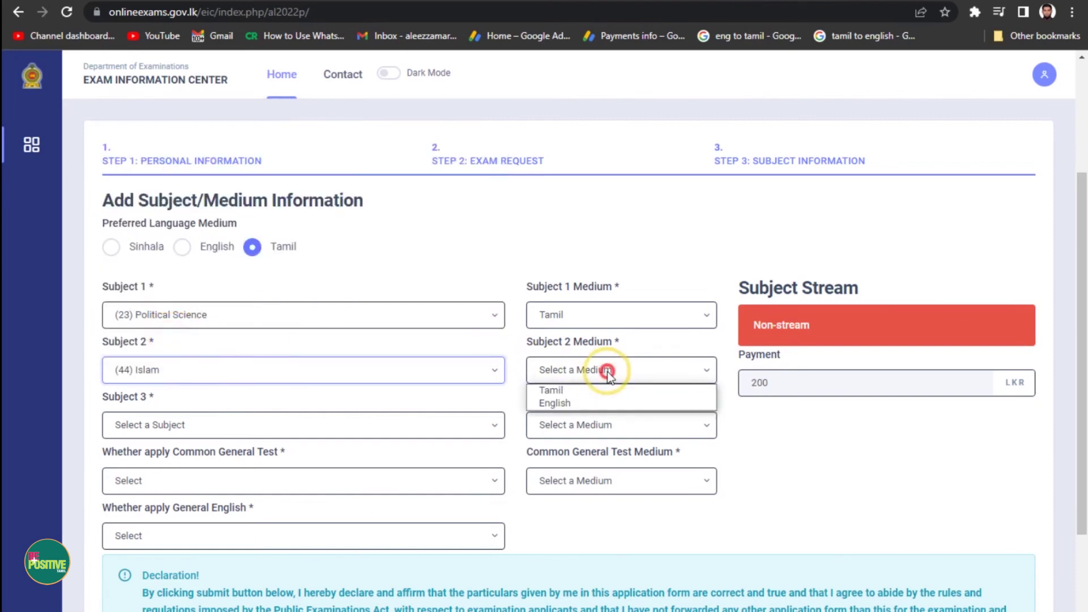
click(570, 390)
Set Subject 3 to (78) Arabic in Tamil and check the 250 LKR payment amount
click(216, 424)
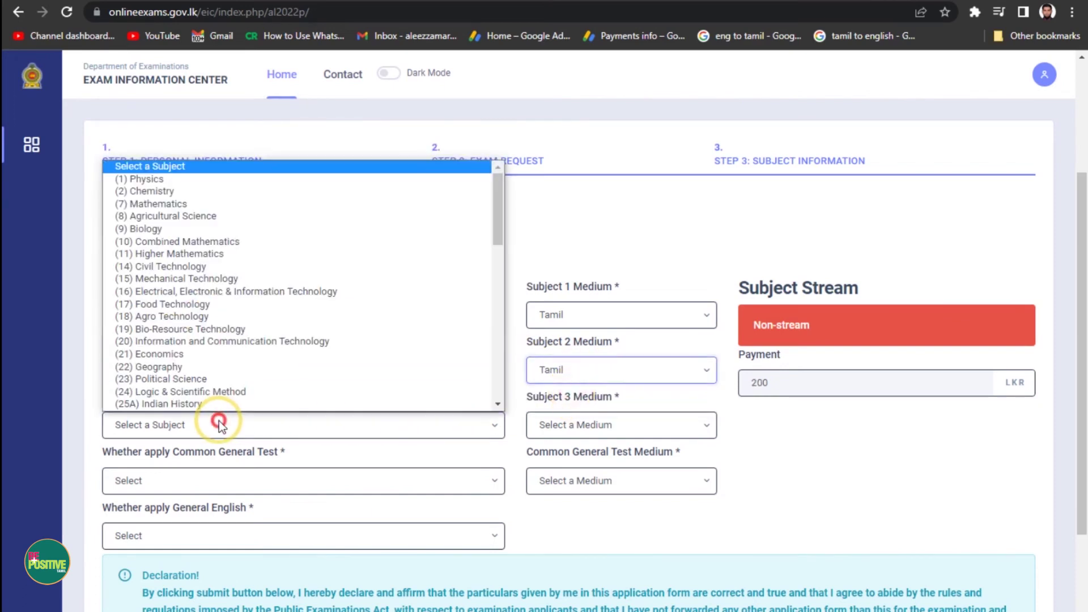
scroll(219, 418, down, 5)
click(485, 399)
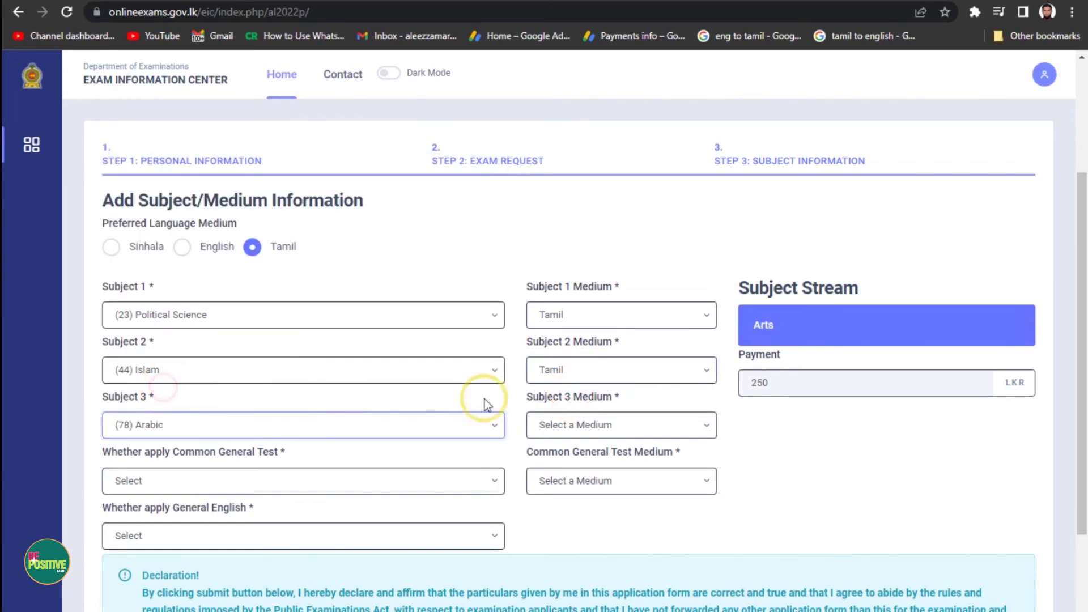
click(641, 427)
click(573, 443)
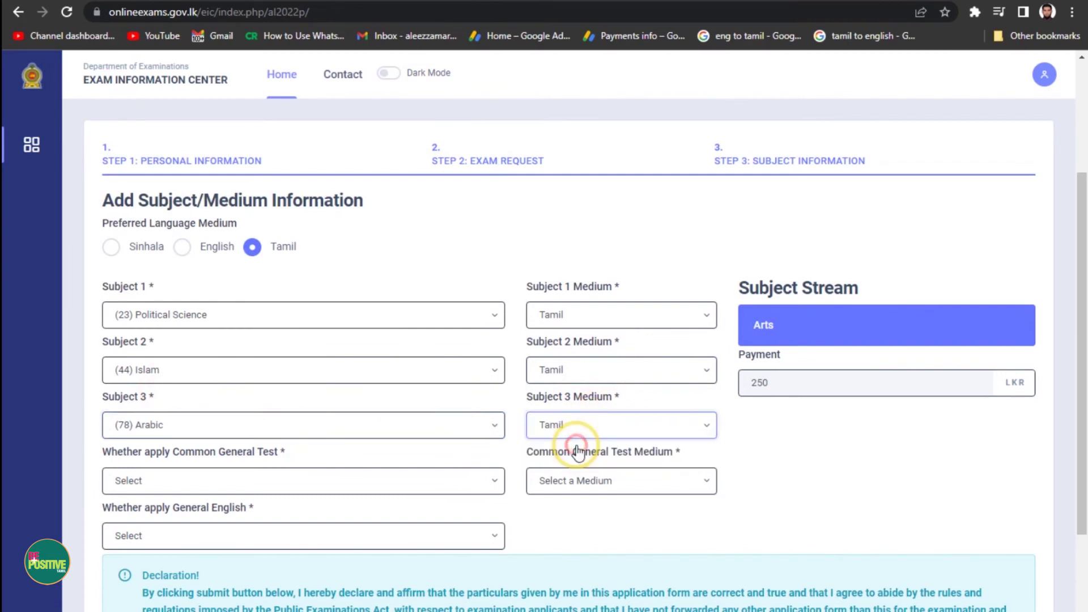
click(760, 324)
click(830, 429)
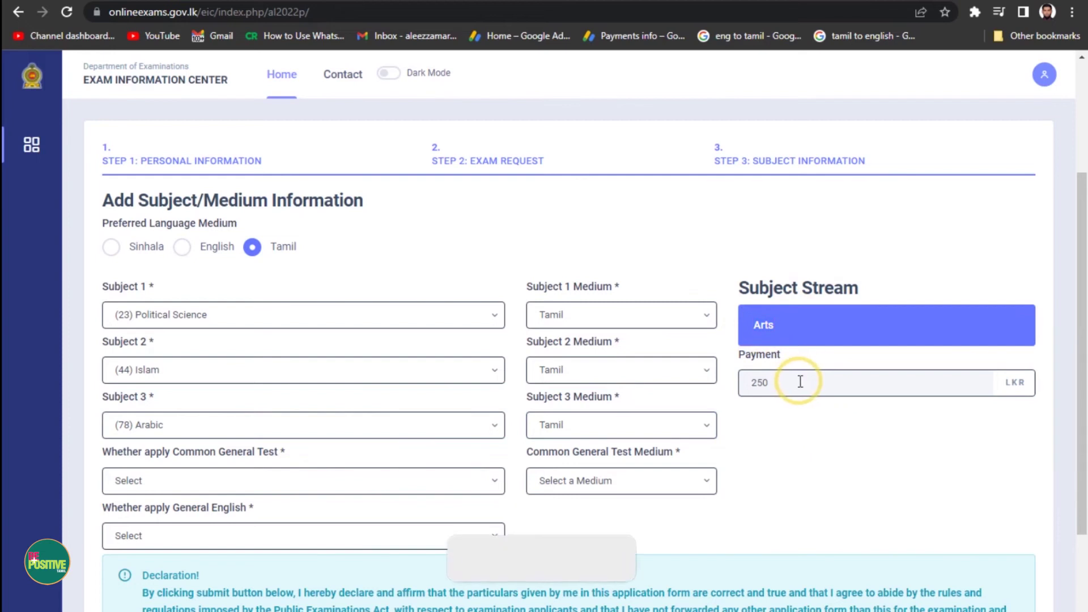
click(760, 381)
drag(762, 380, 728, 380)
click(809, 434)
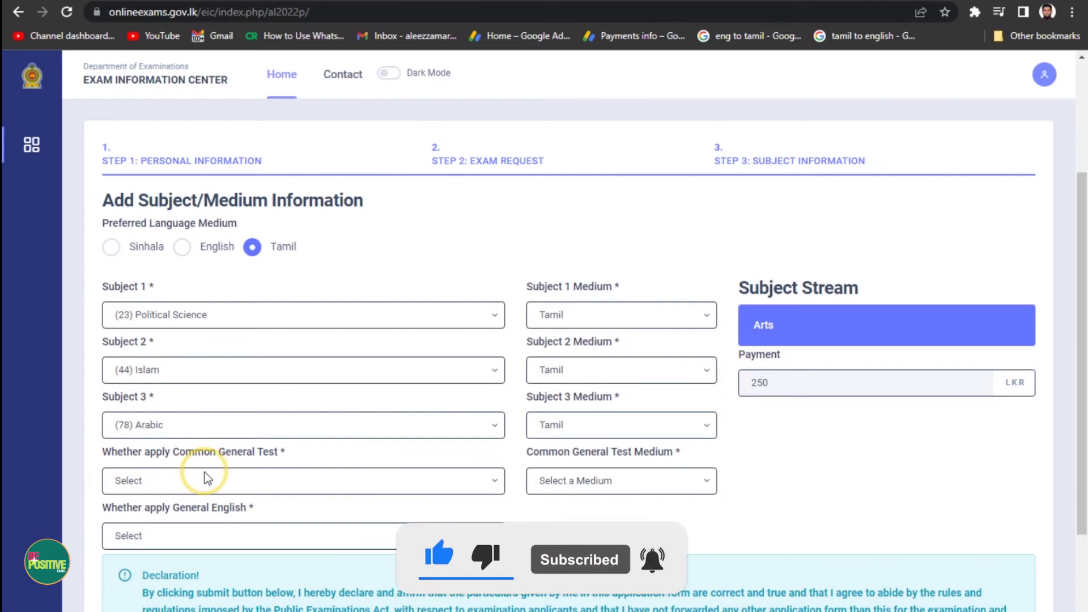
Apply for the Common General Test, sitting it in the Tamil medium
click(243, 475)
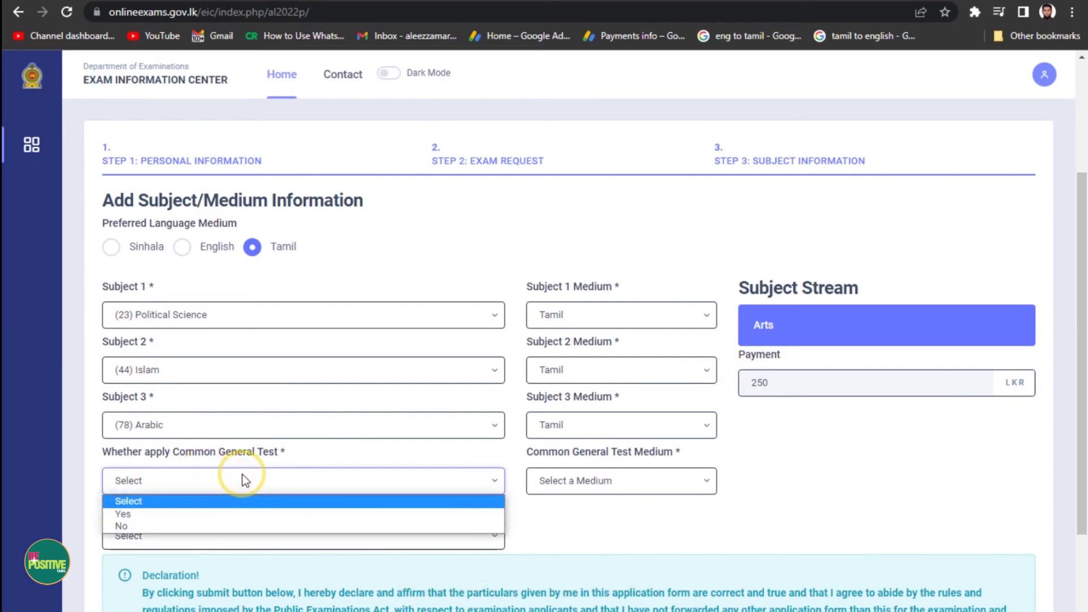
click(202, 514)
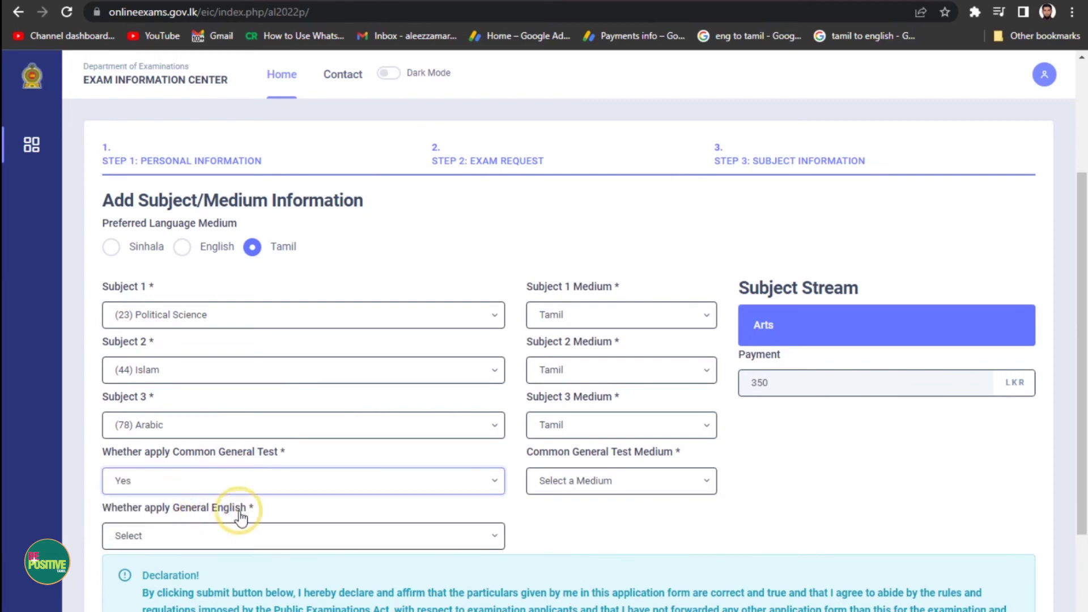
click(592, 480)
click(589, 502)
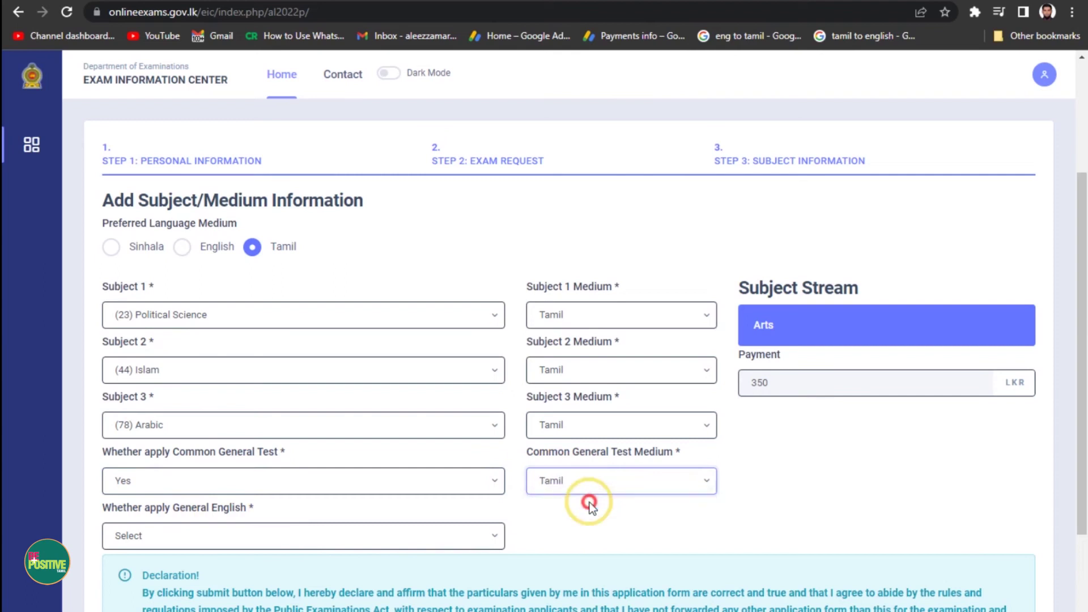
Apply for General English as well and submit the application
click(274, 542)
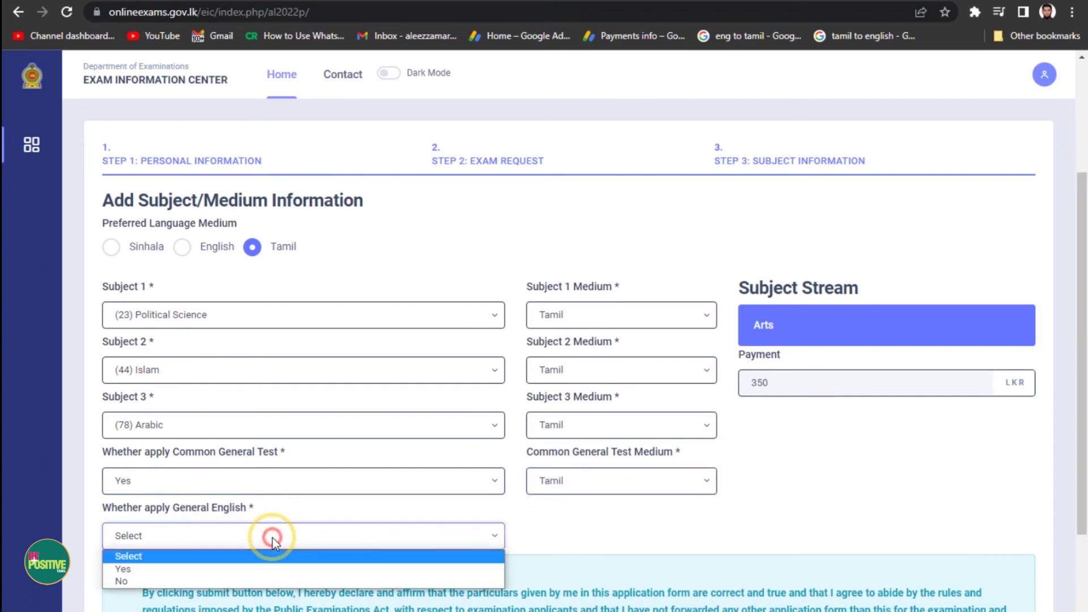
click(187, 570)
scroll(195, 544, down, 2)
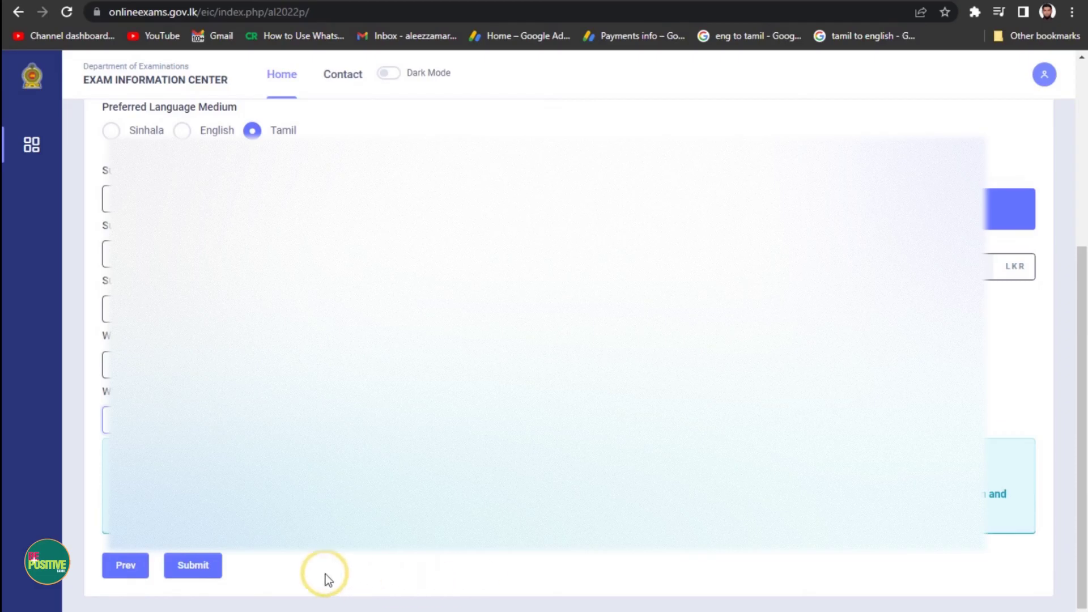
click(198, 565)
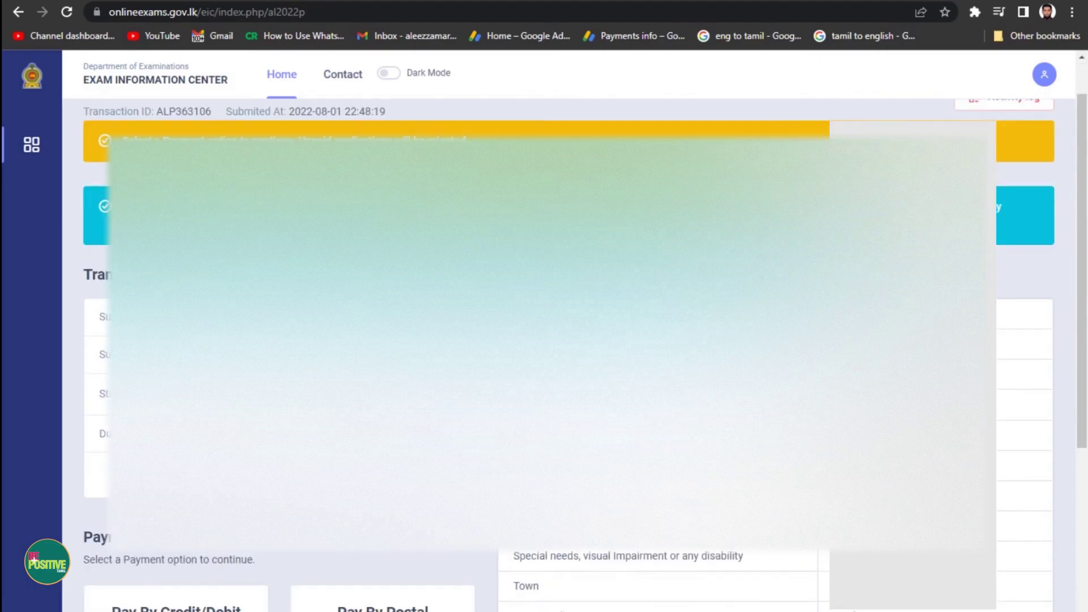
Scroll through the transaction details, payment options and application summary
scroll(567, 340, down, 4)
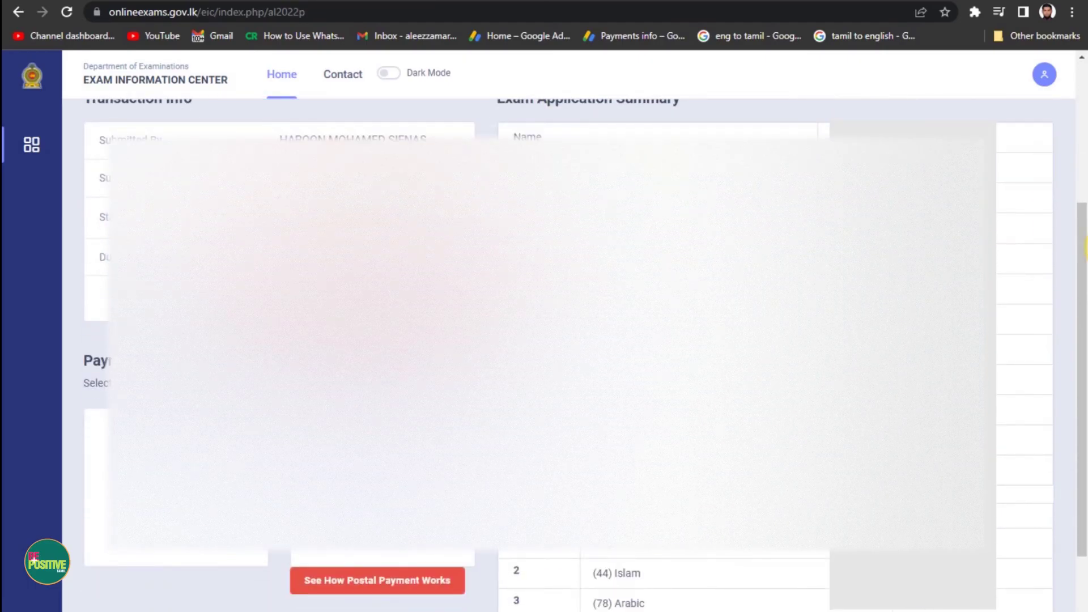
drag(1081, 236, 1083, 250)
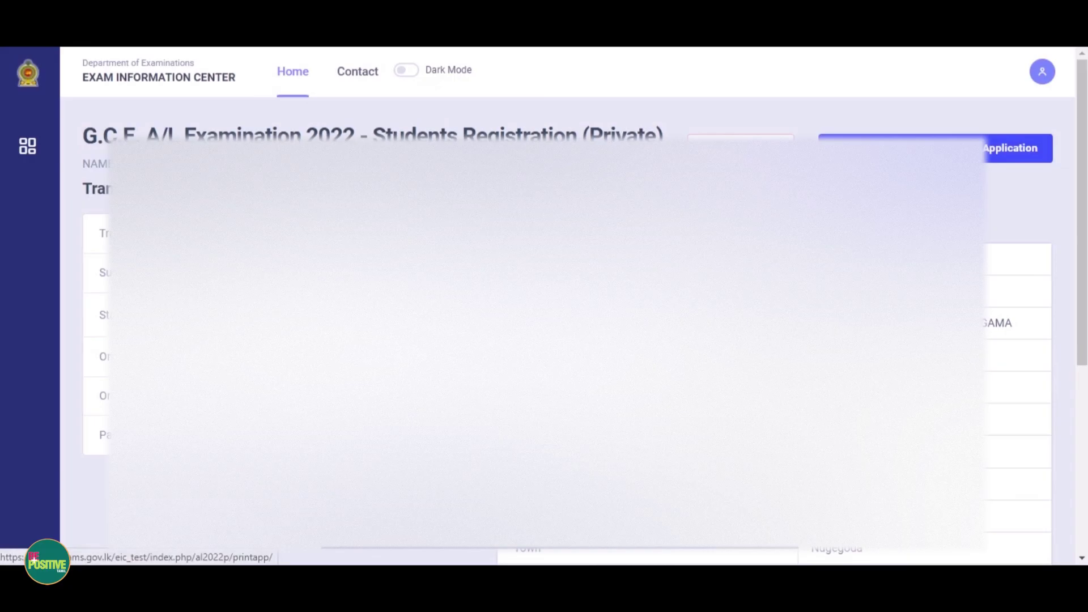
Open the Application form PDF and scroll through it, checking the 400.00 examination fees
click(1015, 148)
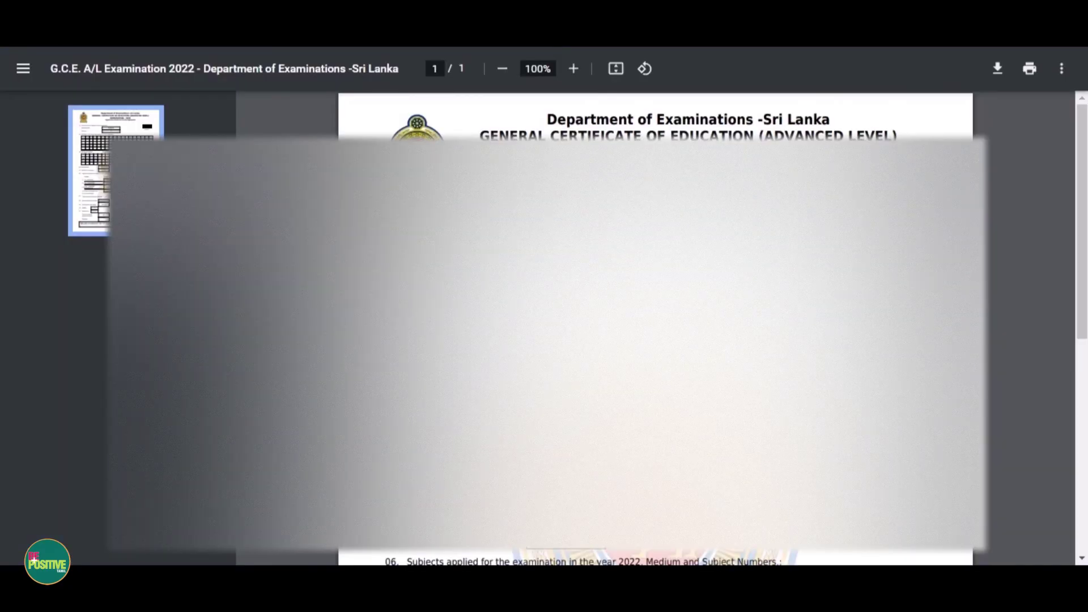
scroll(656, 329, down, 15)
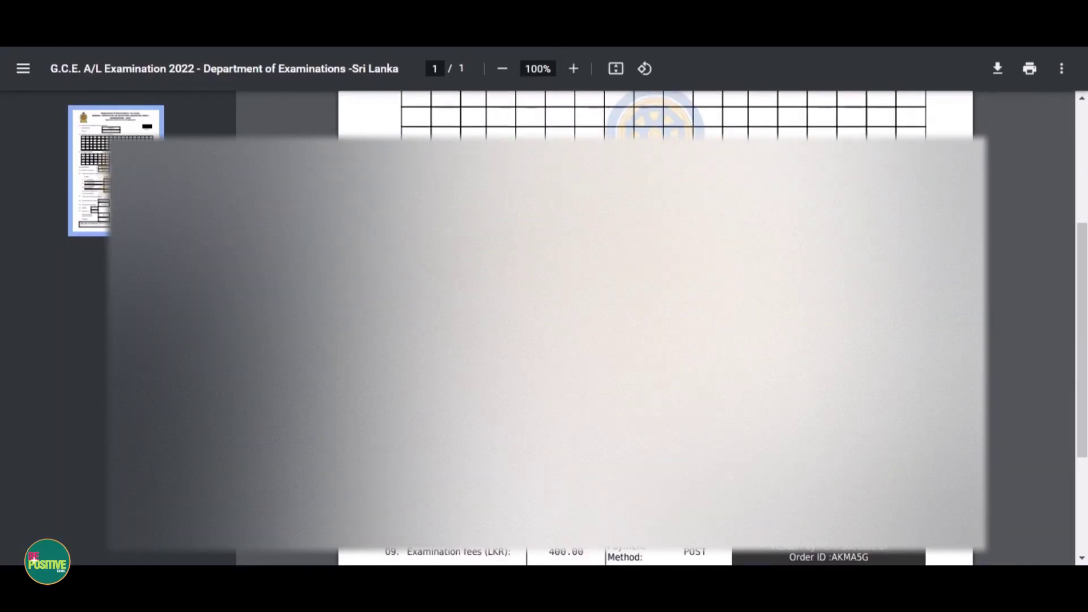
scroll(655, 329, up, 15)
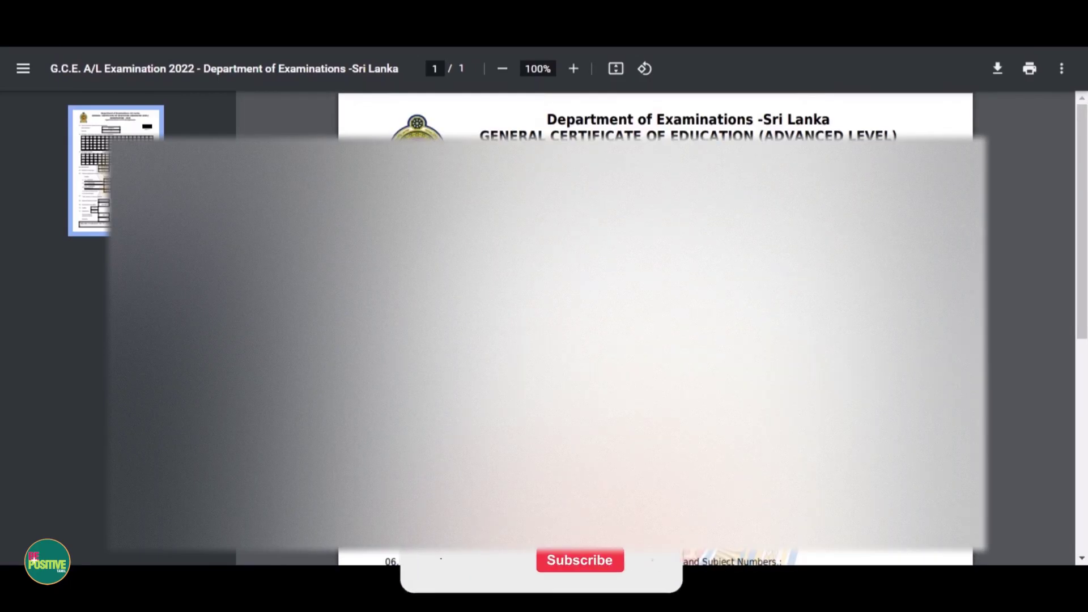
scroll(656, 329, down, 6)
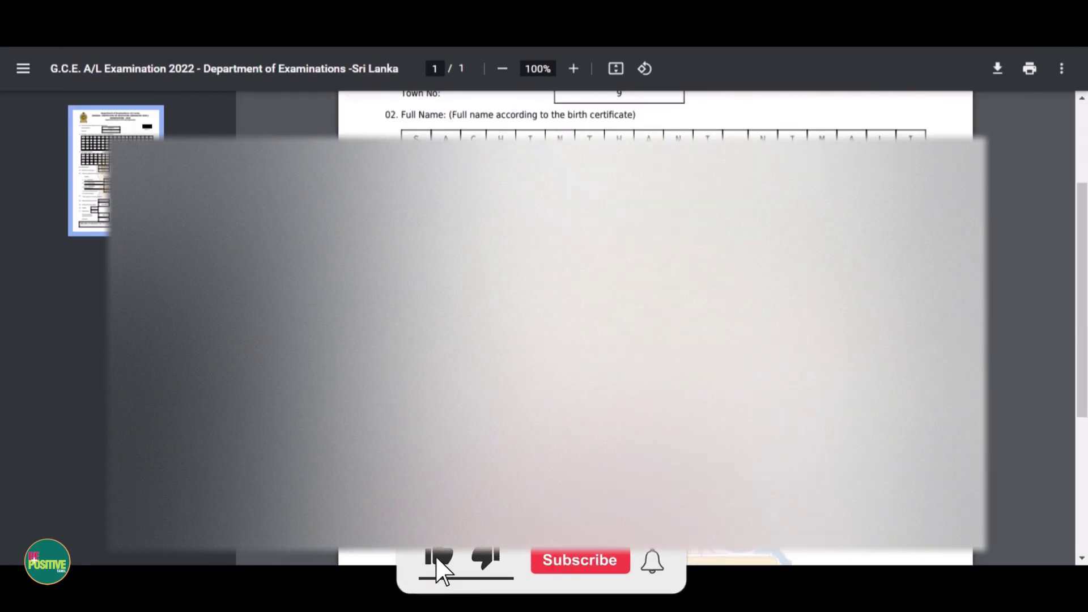
scroll(656, 329, down, 6)
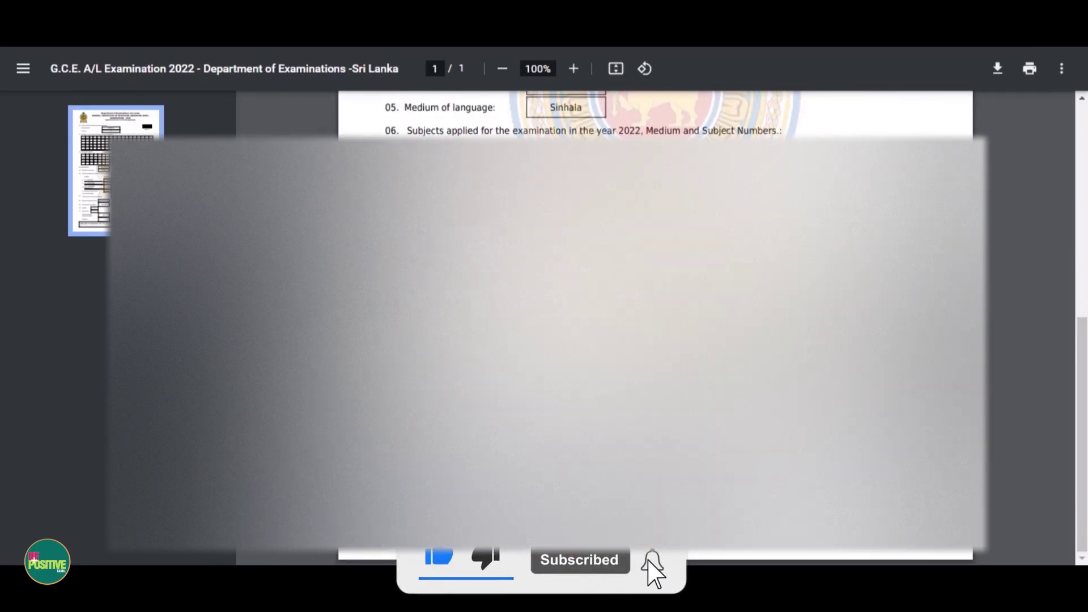
scroll(656, 329, up, 15)
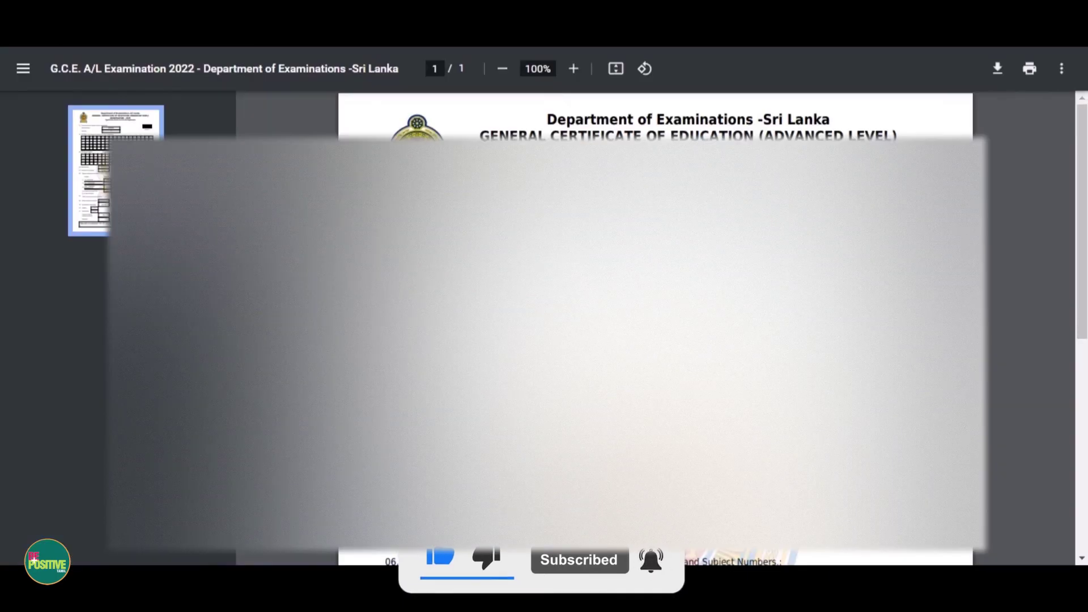
scroll(656, 328, down, 10)
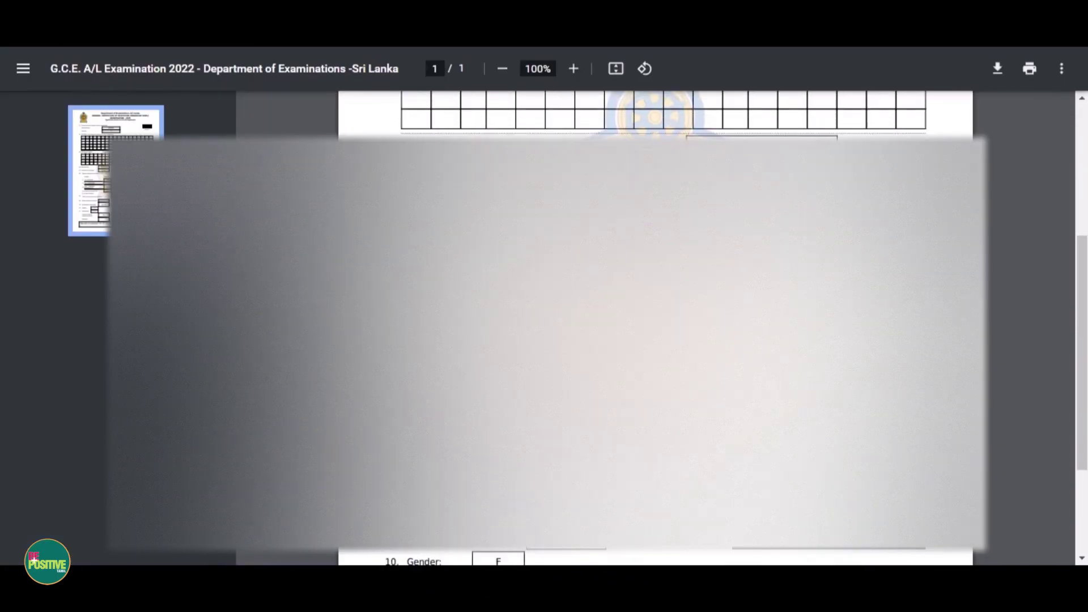
scroll(656, 328, down, 1)
scroll(656, 329, up, 11)
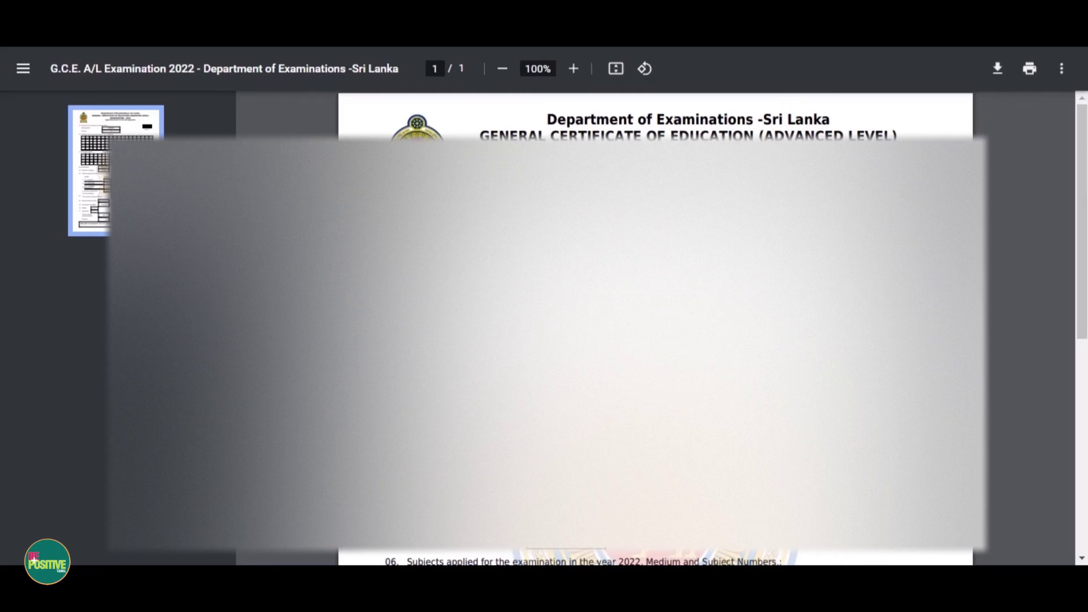
scroll(656, 329, down, 10)
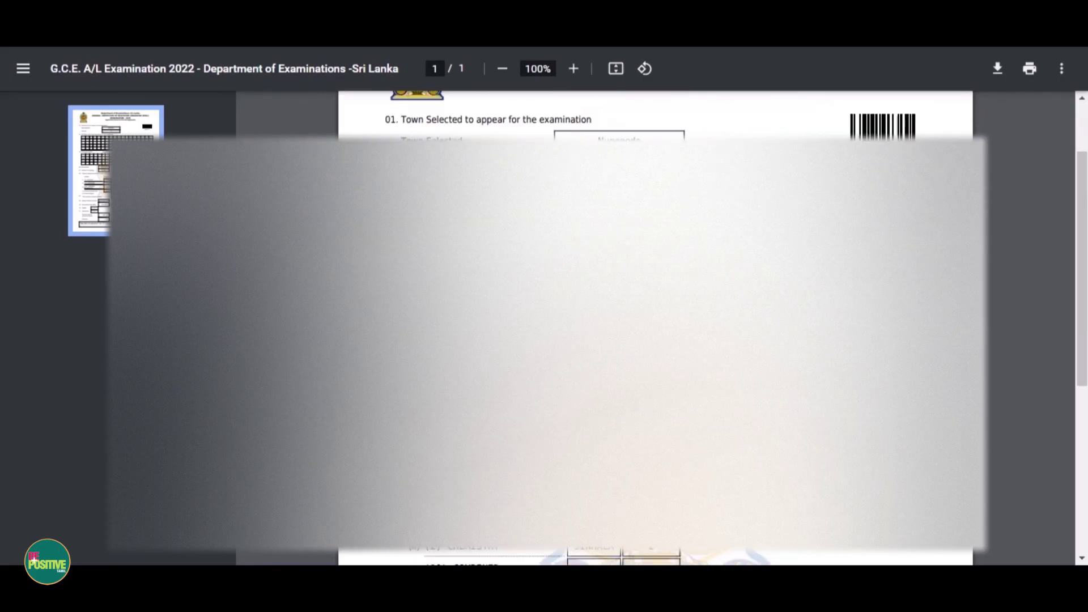
scroll(656, 329, down, 1)
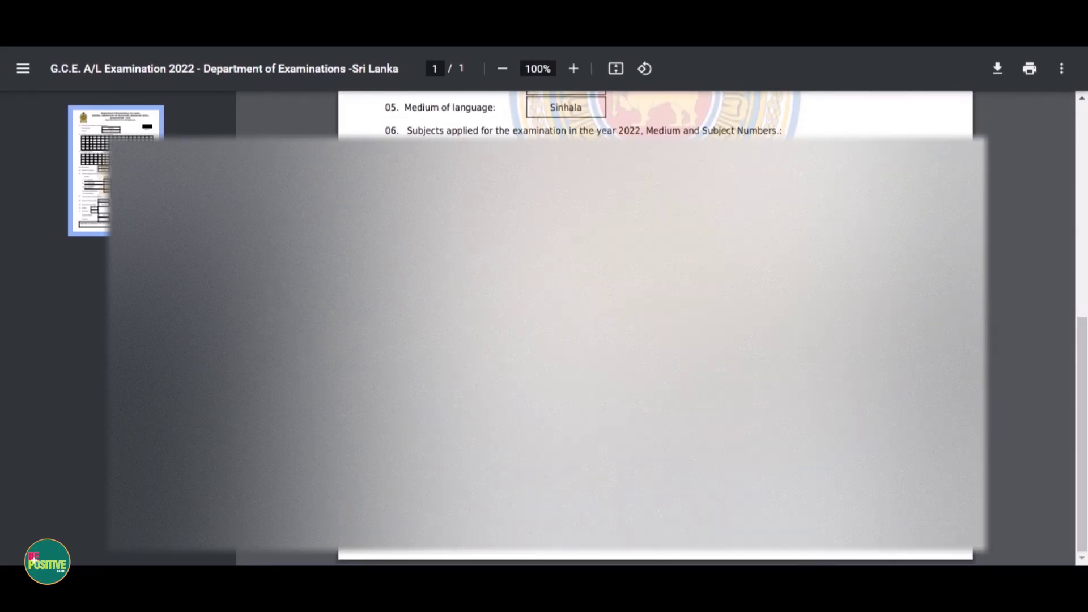
scroll(656, 328, up, 11)
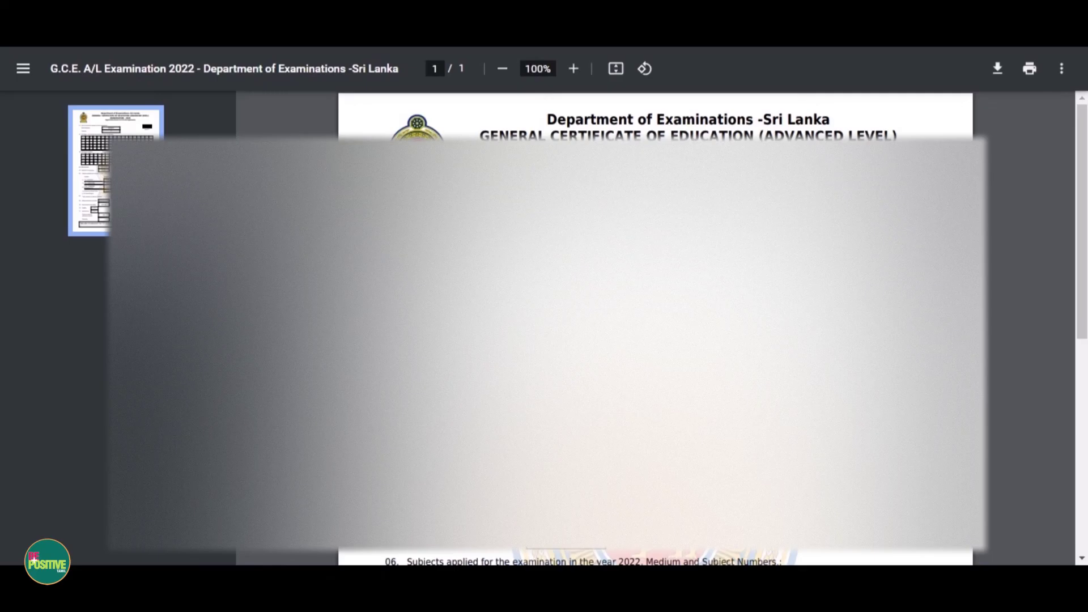
scroll(656, 328, down, 10)
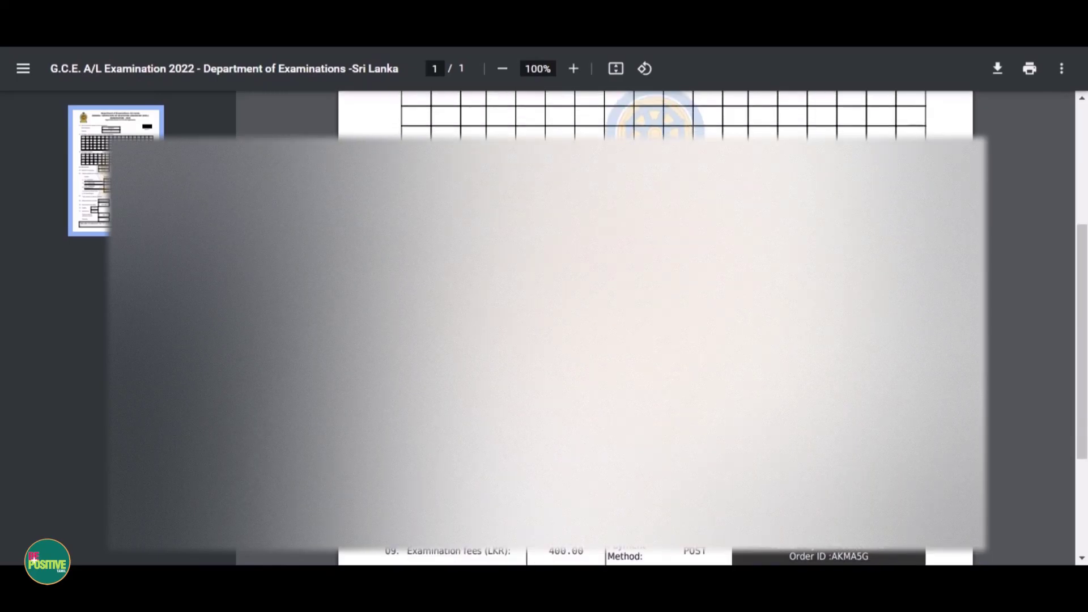
scroll(656, 329, down, 1)
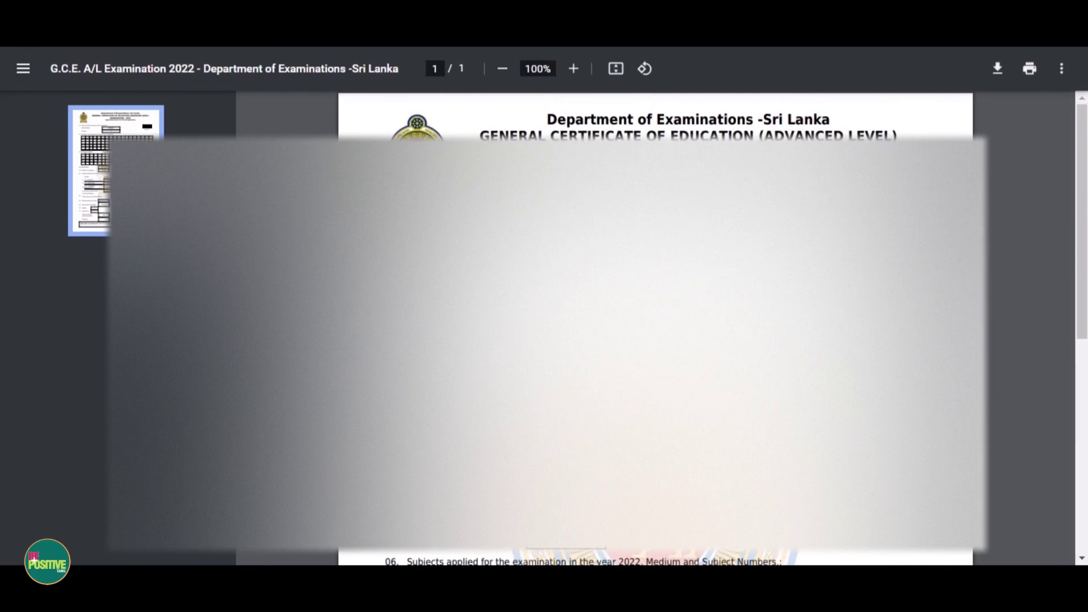
scroll(656, 329, down, 1)
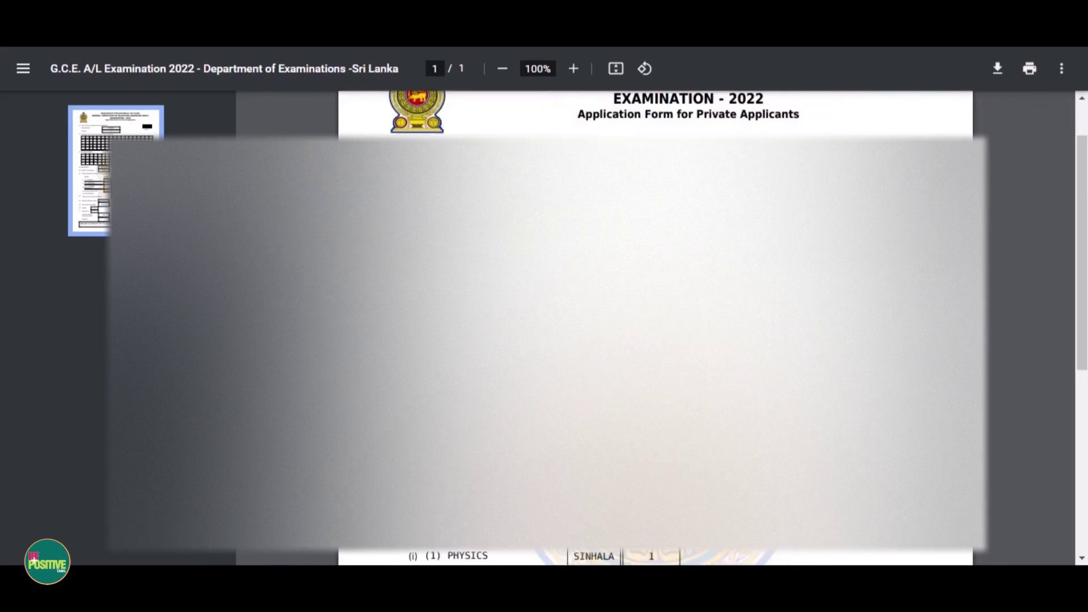